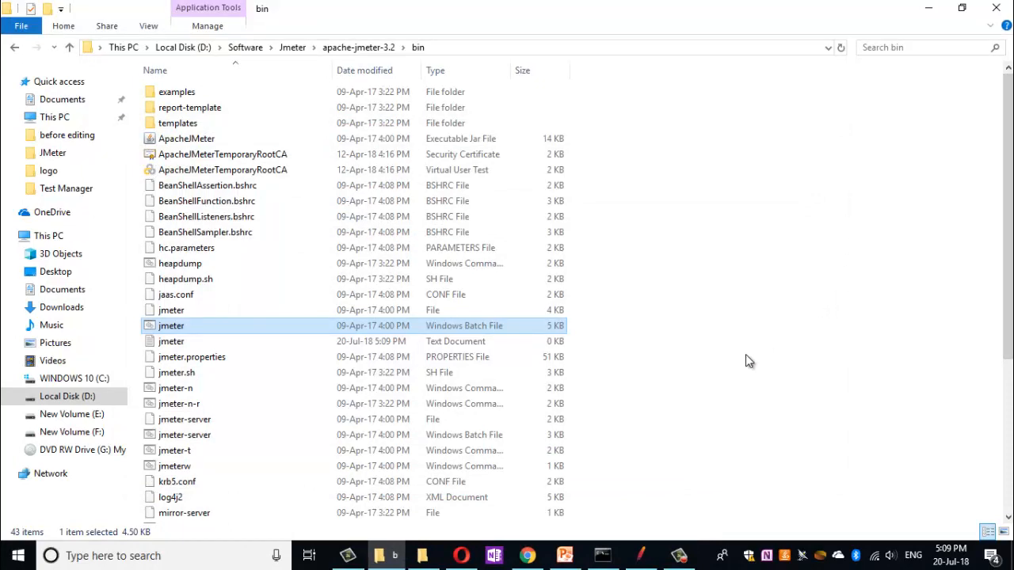
# Review the assertion types on the Steps slide in PowerPoint, and return to JMeter.
pyautogui.click(640, 555)
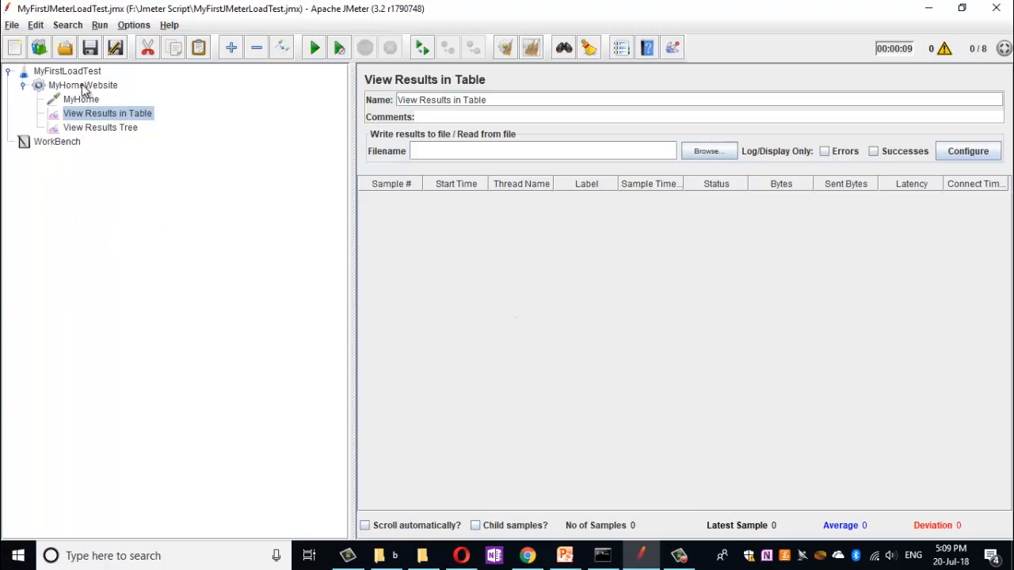
pyautogui.click(563, 555)
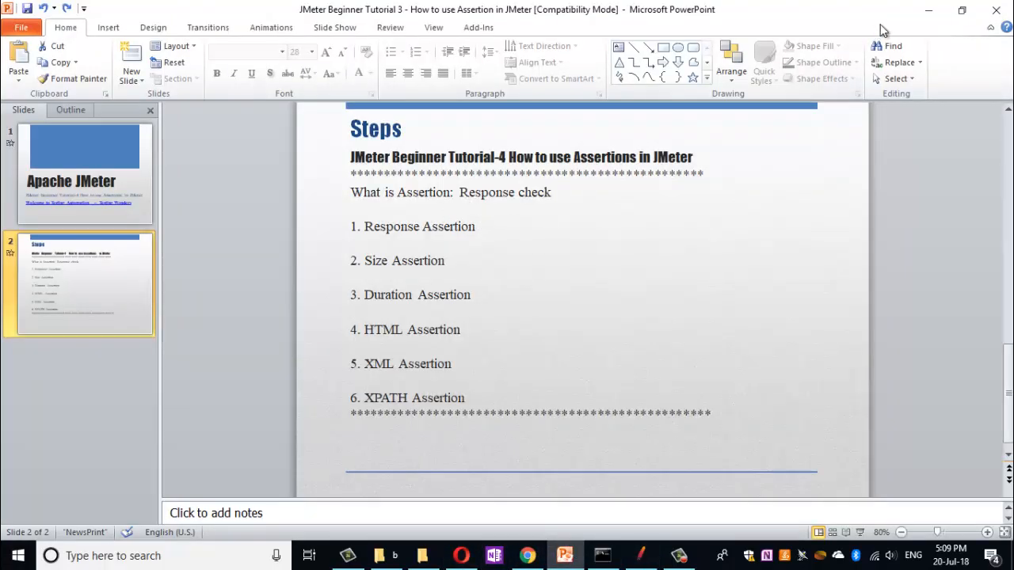
pyautogui.click(928, 9)
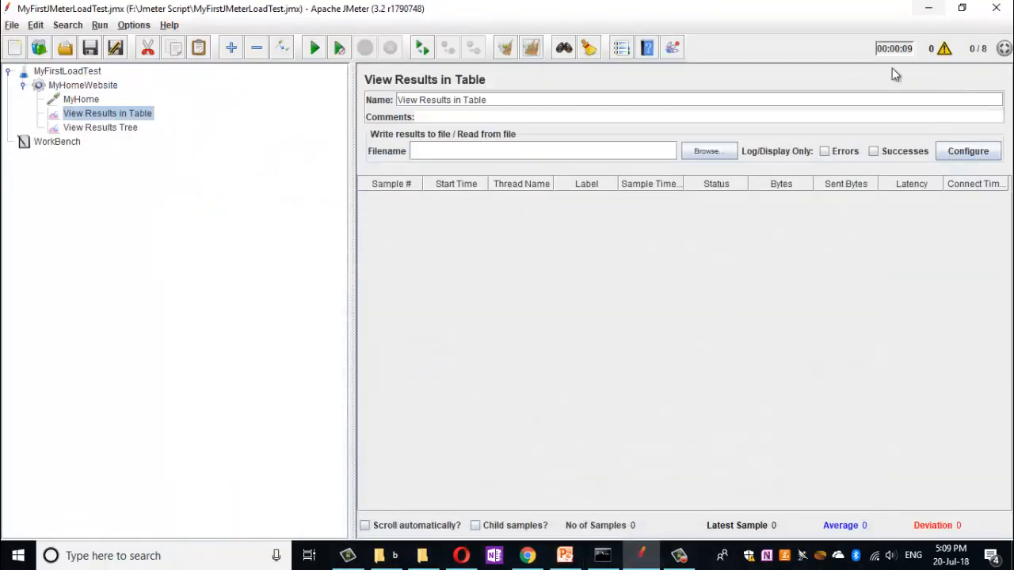
# Add a Response Assertion to the MyHomeWebsite thread group and set its field to test to Response Code.
pyautogui.click(102, 87)
pyautogui.rightClick(101, 92)
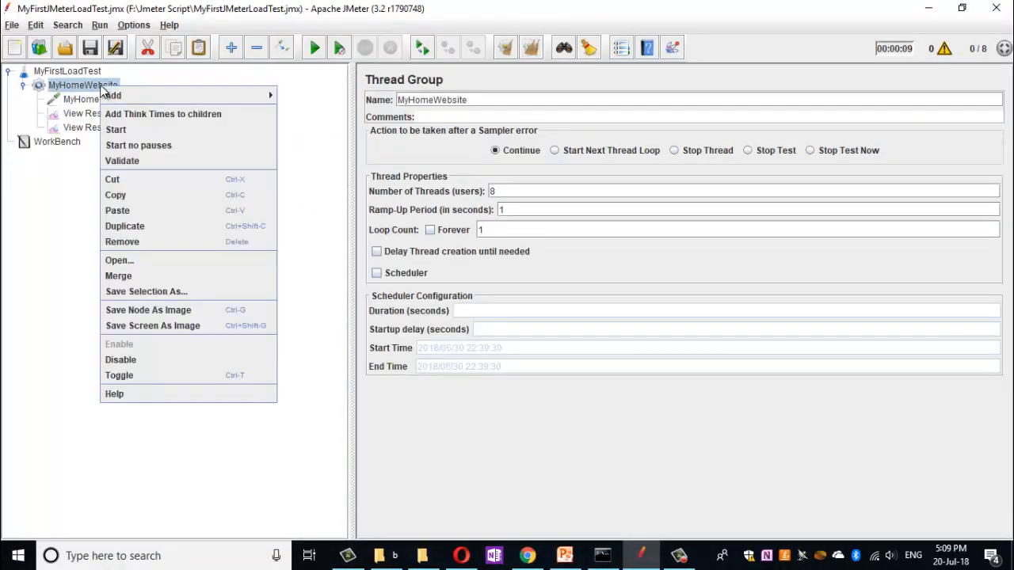
pyautogui.moveTo(113, 95)
pyautogui.moveTo(322, 191)
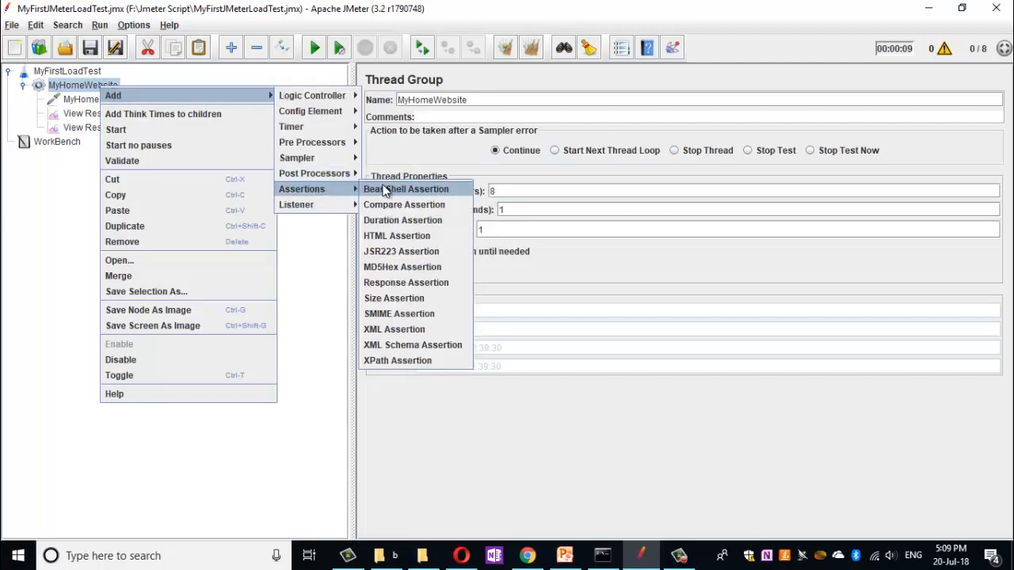
pyautogui.click(408, 284)
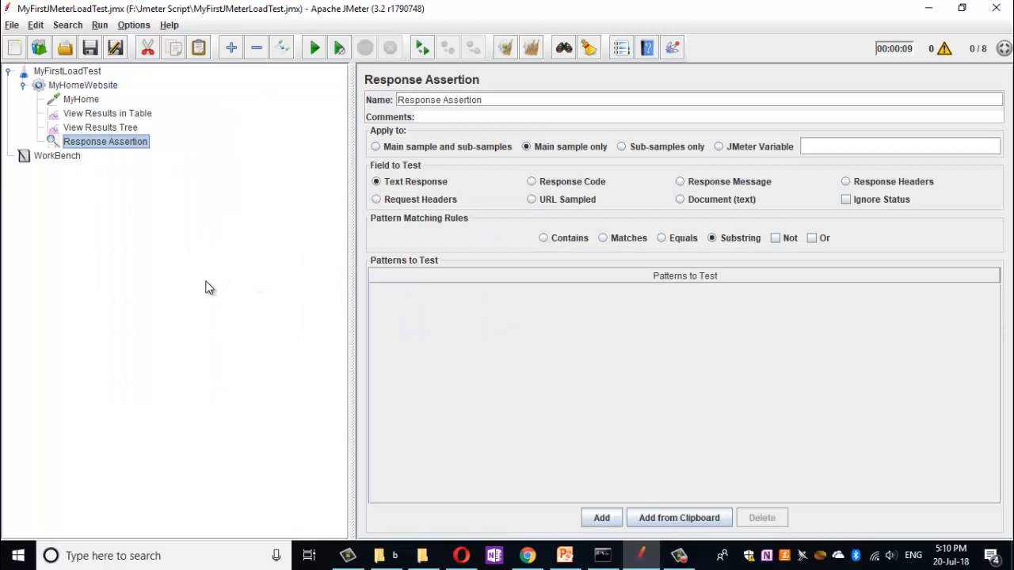
pyautogui.click(532, 183)
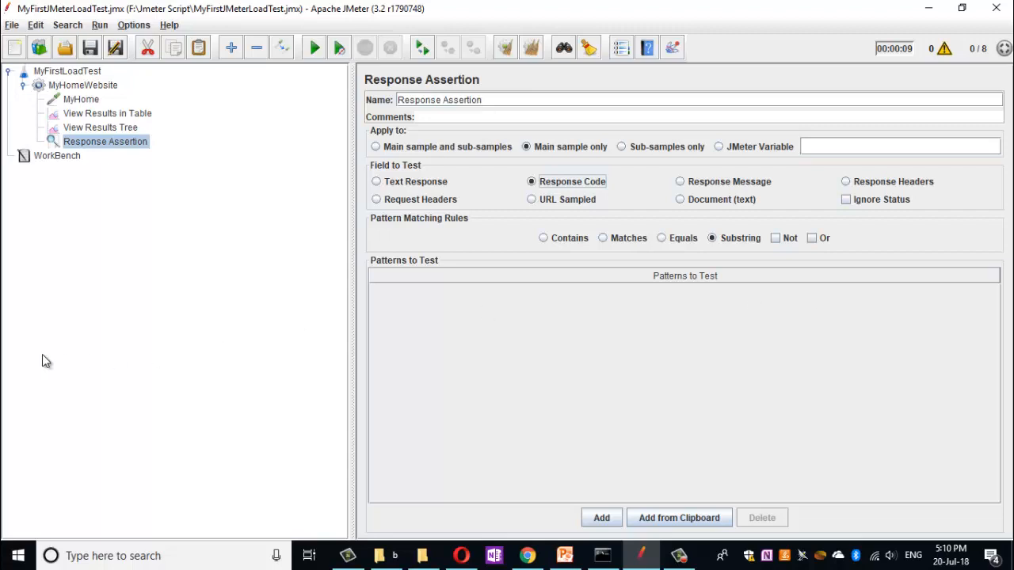
# Copy the server name hubwells.com from the MyHome HTTP request and load that site in Chrome.
pyautogui.press('Up')
pyautogui.press('Up')
pyautogui.press('Up')
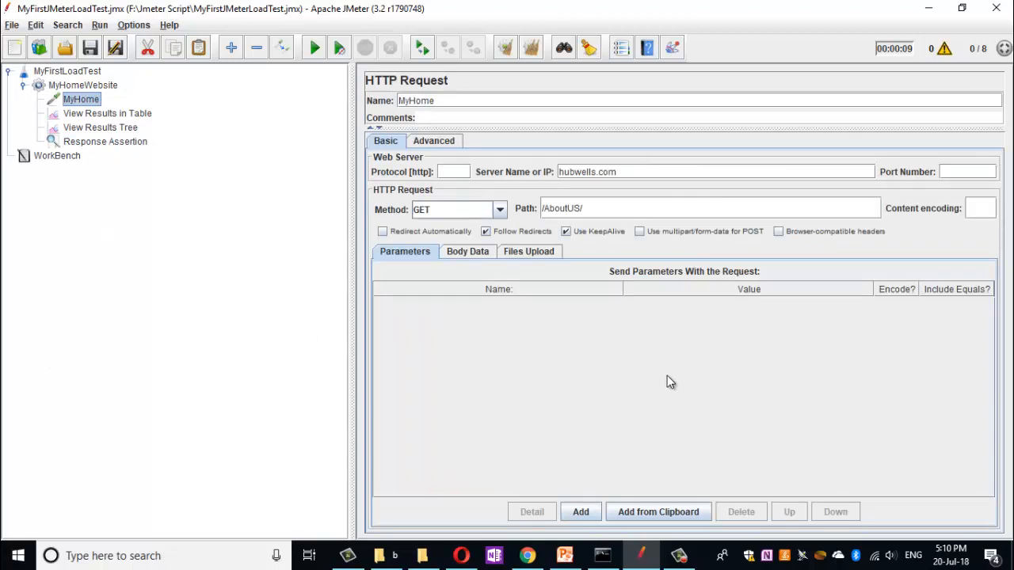
pyautogui.moveTo(631, 172); pyautogui.dragTo(554, 171)
pyautogui.hotkey('ctrl', 'c')
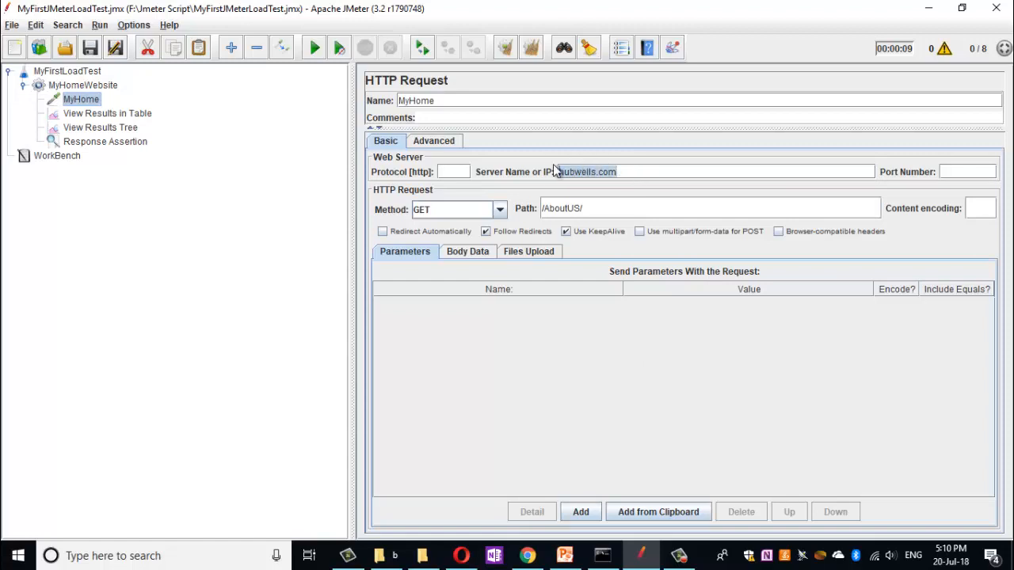
pyautogui.click(527, 555)
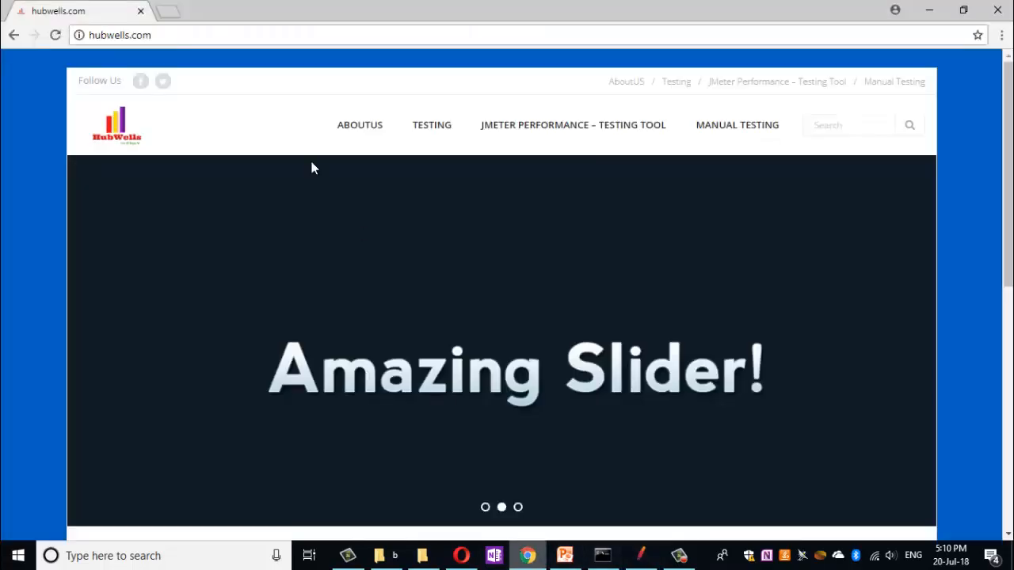
pyautogui.tripleClick(171, 38)
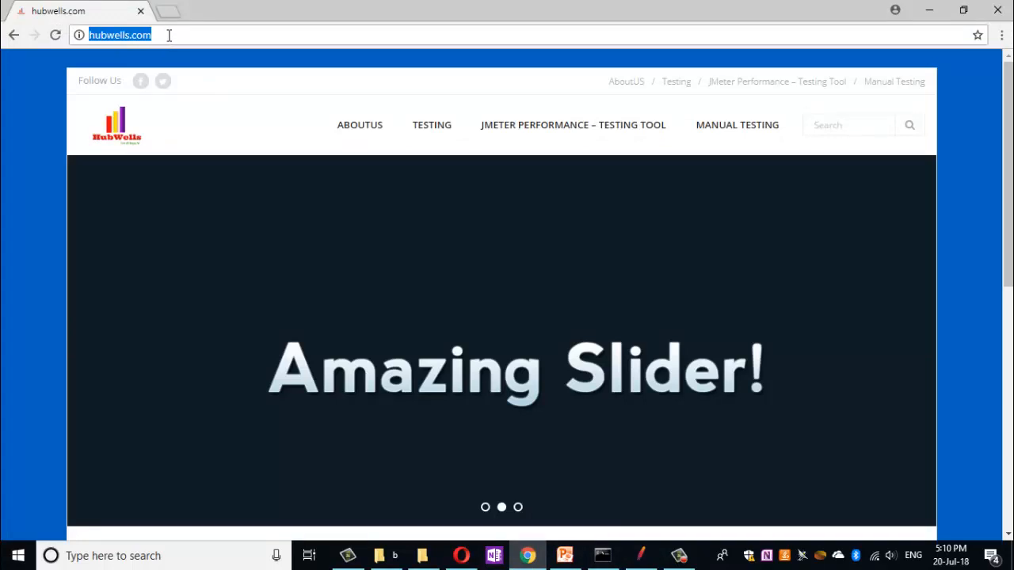
pyautogui.hotkey('ctrl', 'v')
pyautogui.press('Return')
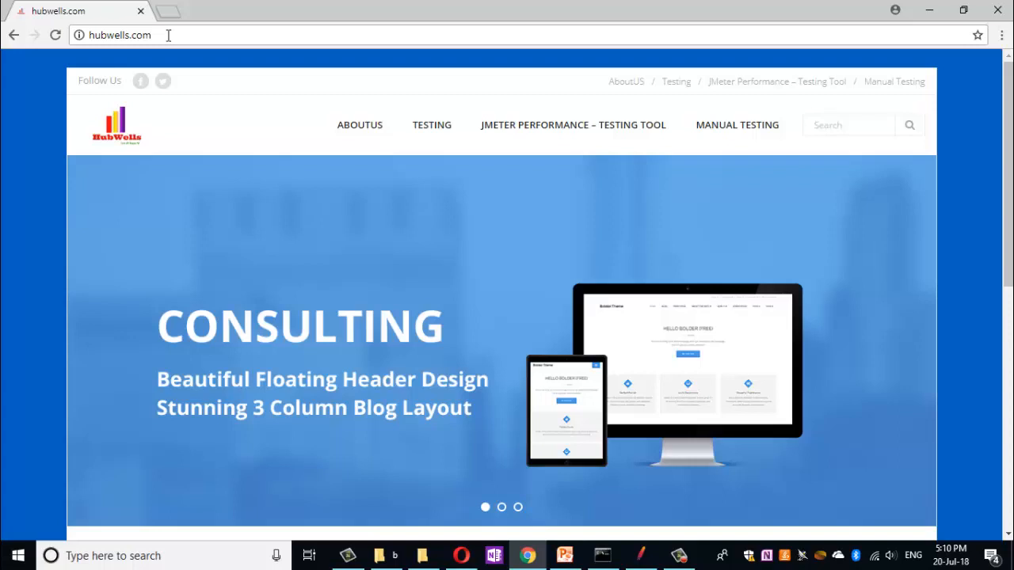
# Switch back to JMeter, run the load test and check the first MyHome sample's response code in View Results Tree.
pyautogui.hotkey('alt', 'Tab')
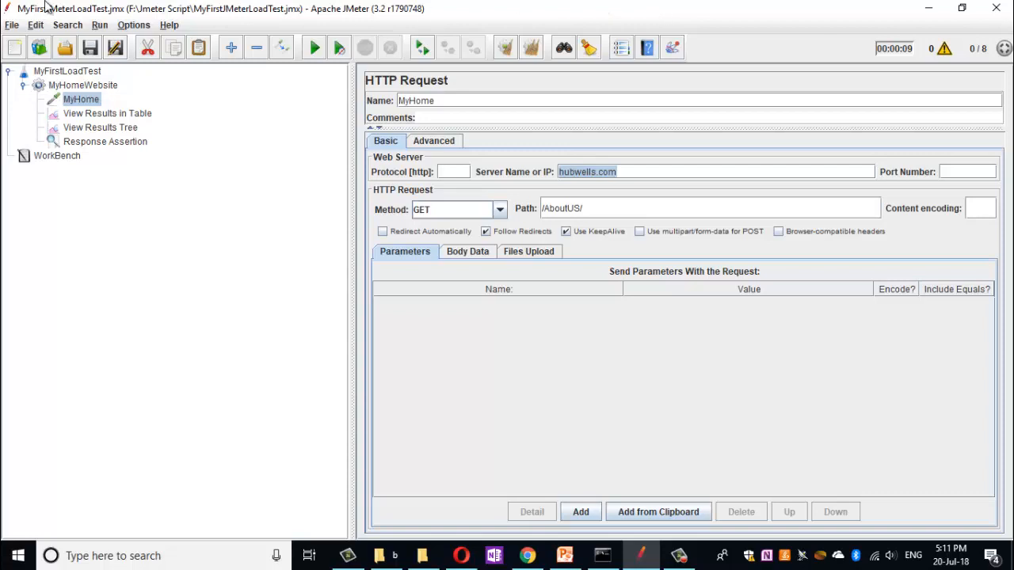
pyautogui.click(144, 118)
pyautogui.click(105, 130)
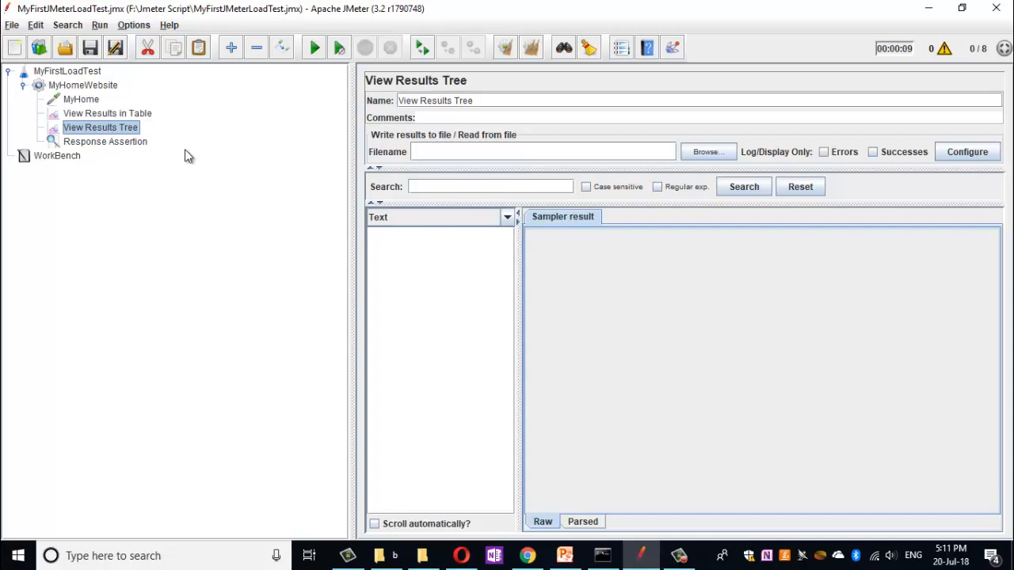
pyautogui.click(315, 48)
pyautogui.click(127, 113)
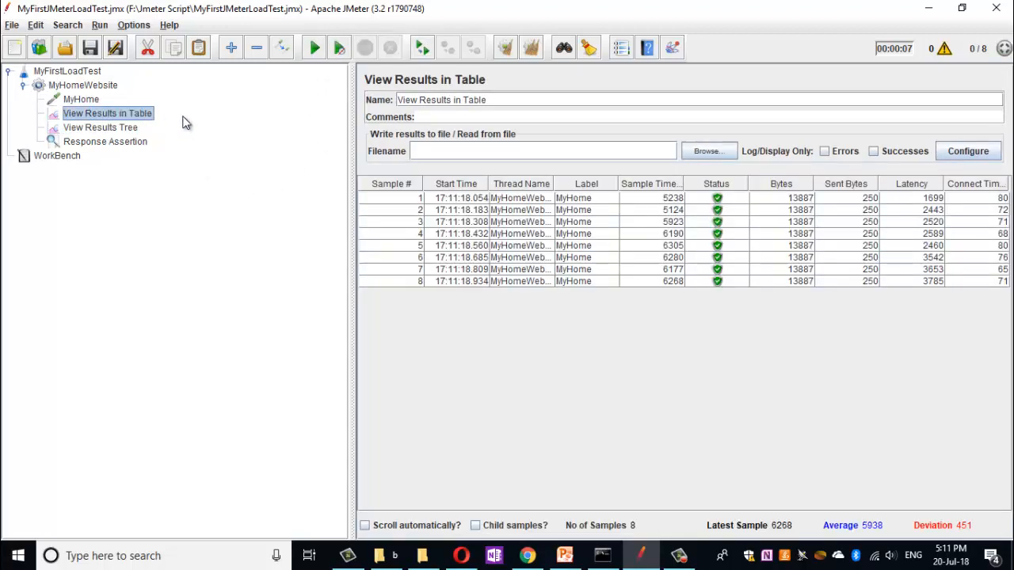
pyautogui.click(79, 85)
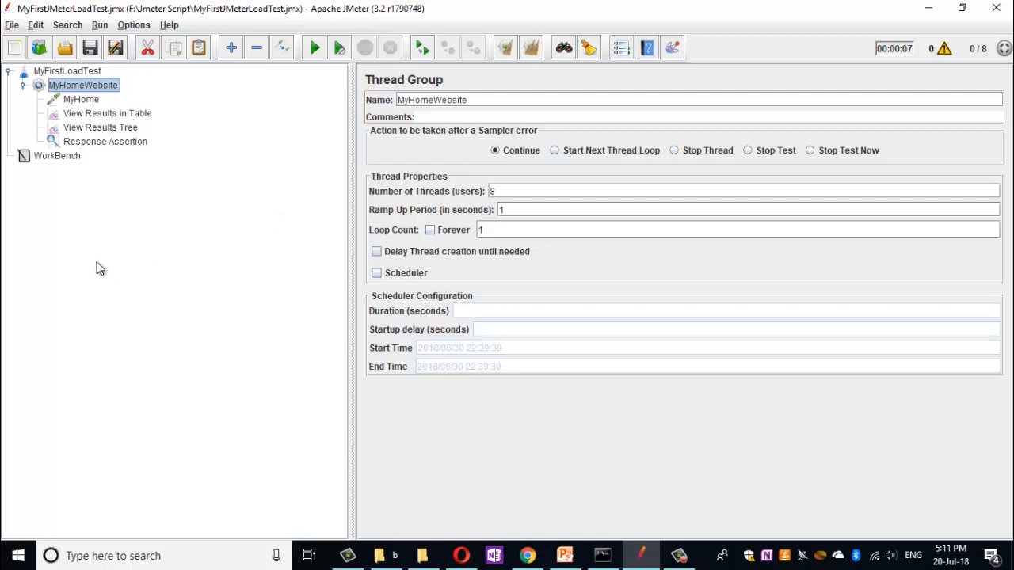
pyautogui.click(122, 130)
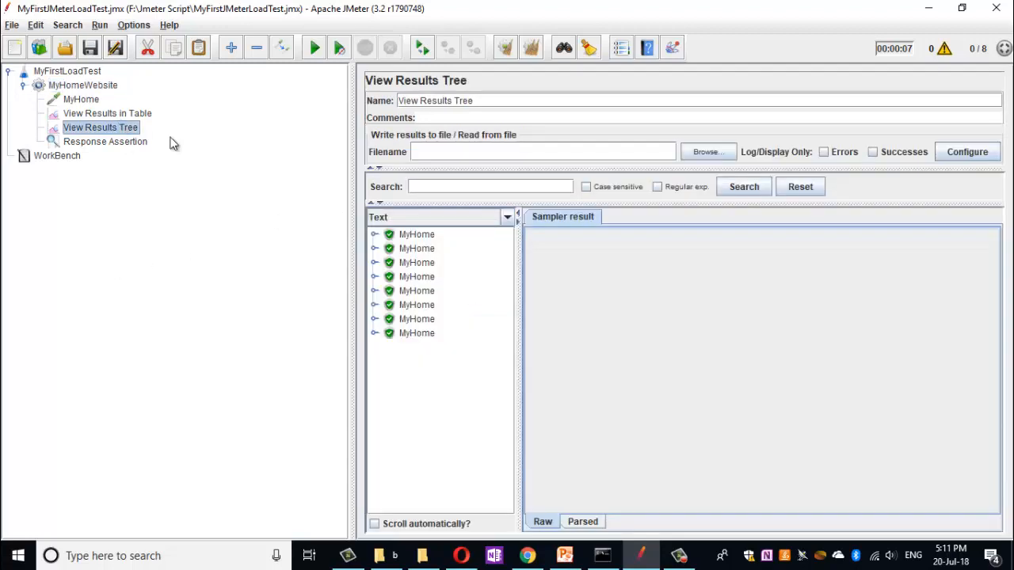
pyautogui.click(419, 240)
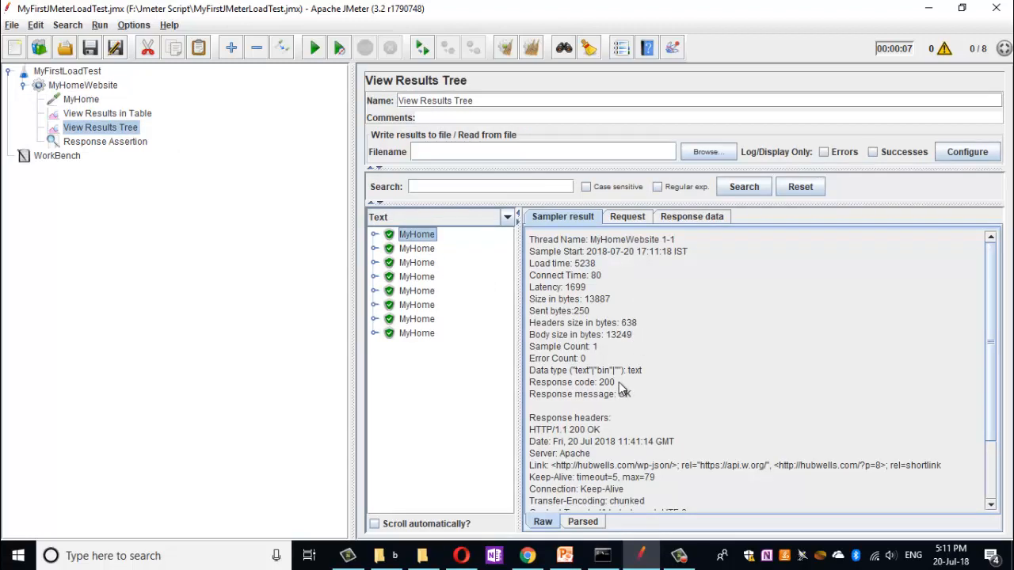
# Add 200 as a pattern to test in the Response Assertion.
pyautogui.click(104, 142)
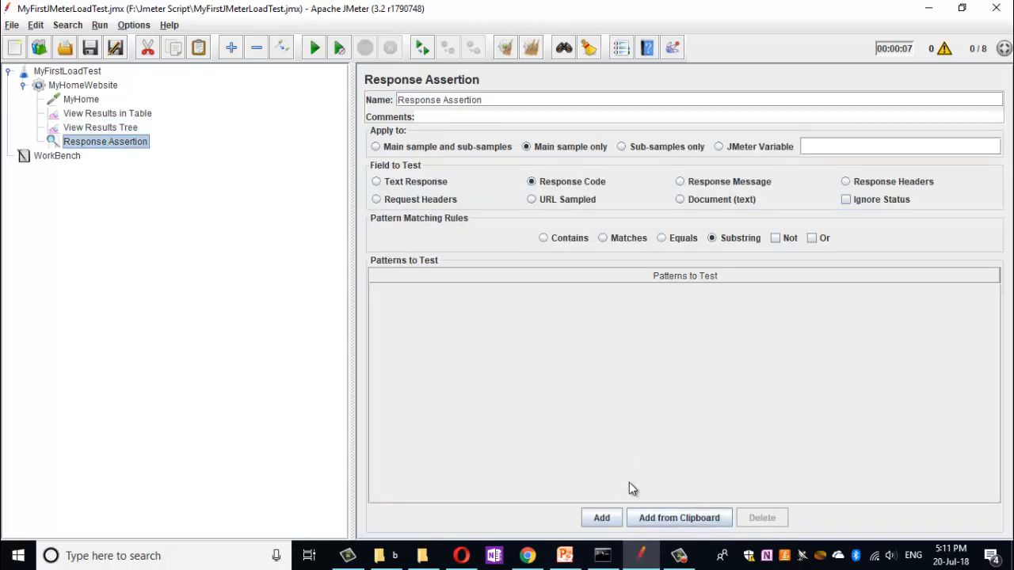
pyautogui.click(607, 513)
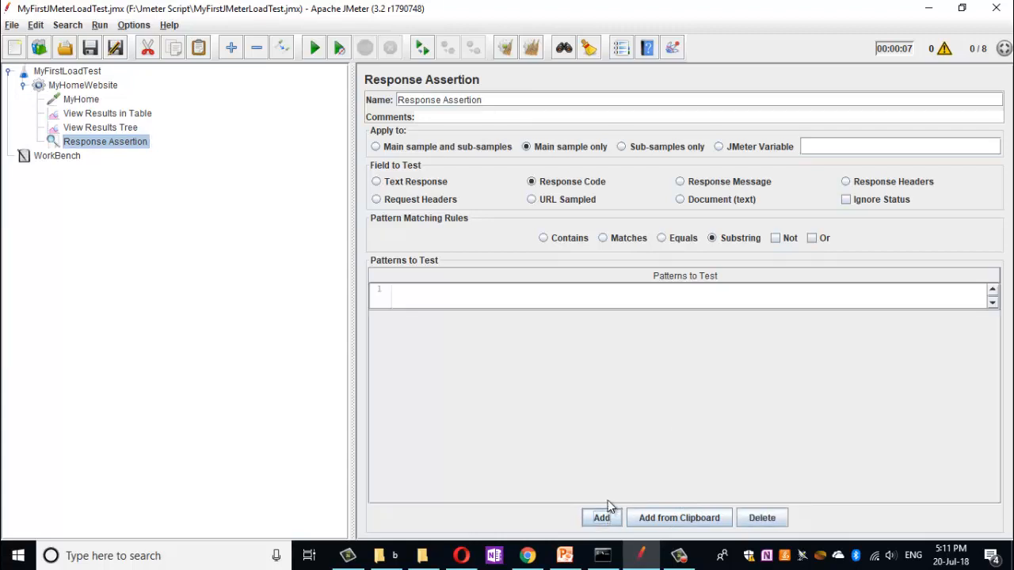
pyautogui.doubleClick(465, 294)
pyautogui.write('200')
pyautogui.click(285, 395)
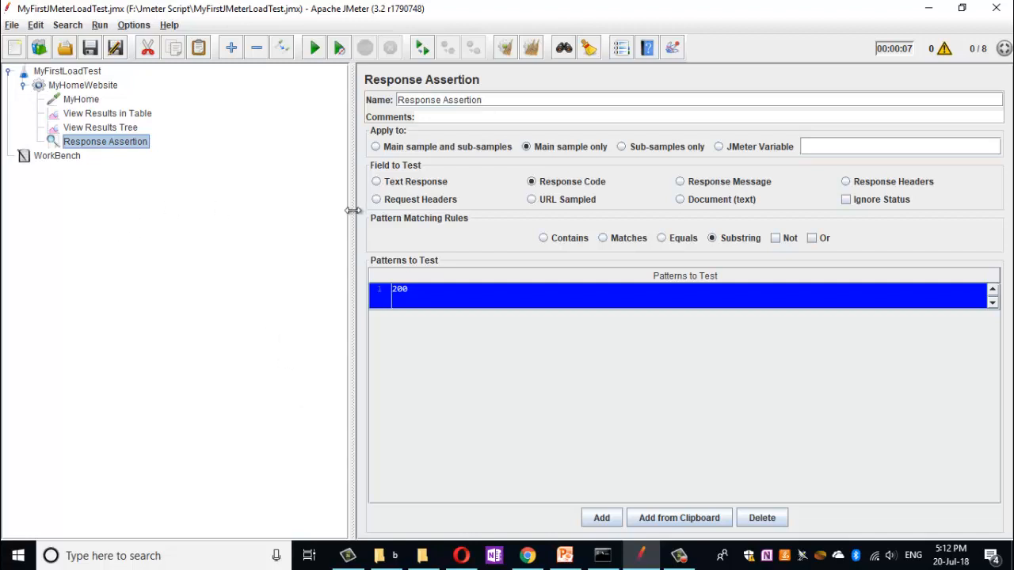
# Rerun the load test with all earlier results cleared and inspect the first MyHome sample in View Results Tree.
pyautogui.click(133, 131)
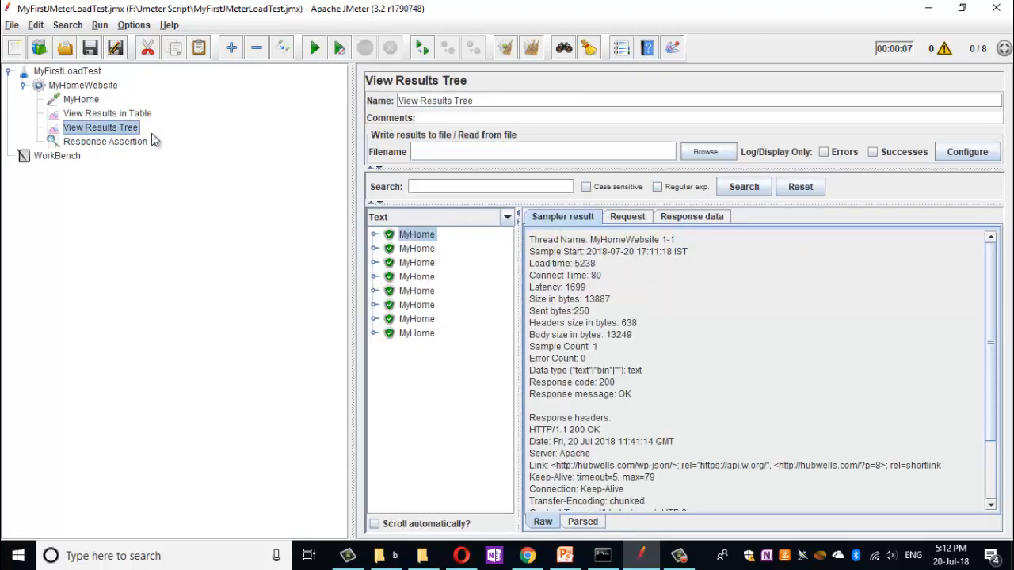
pyautogui.click(533, 49)
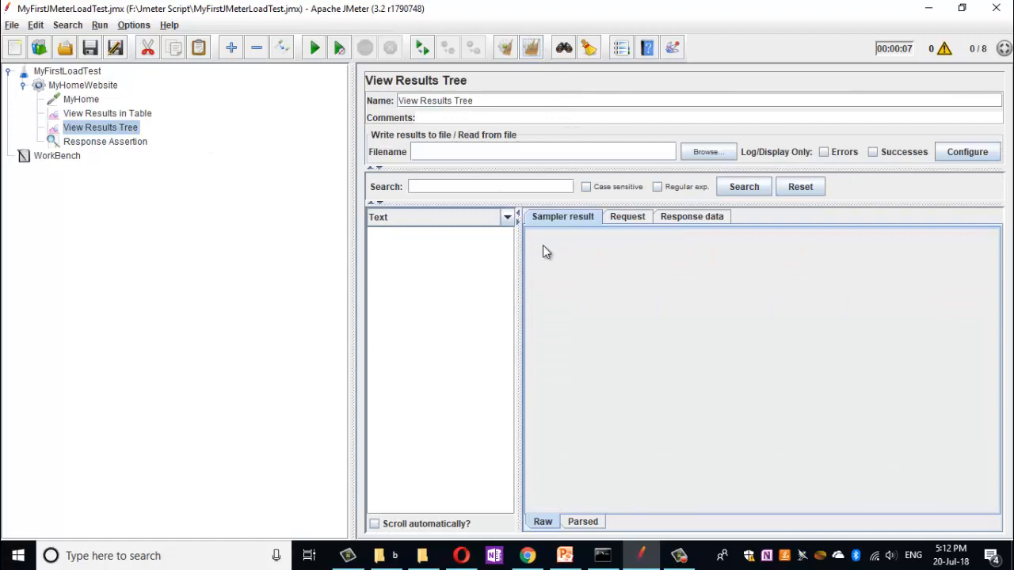
pyautogui.click(315, 49)
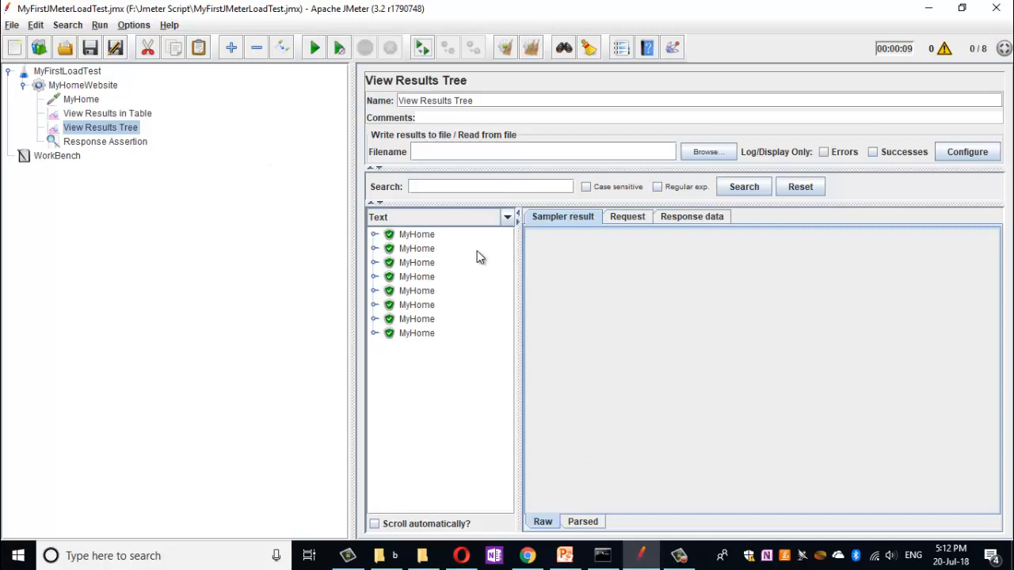
pyautogui.click(418, 238)
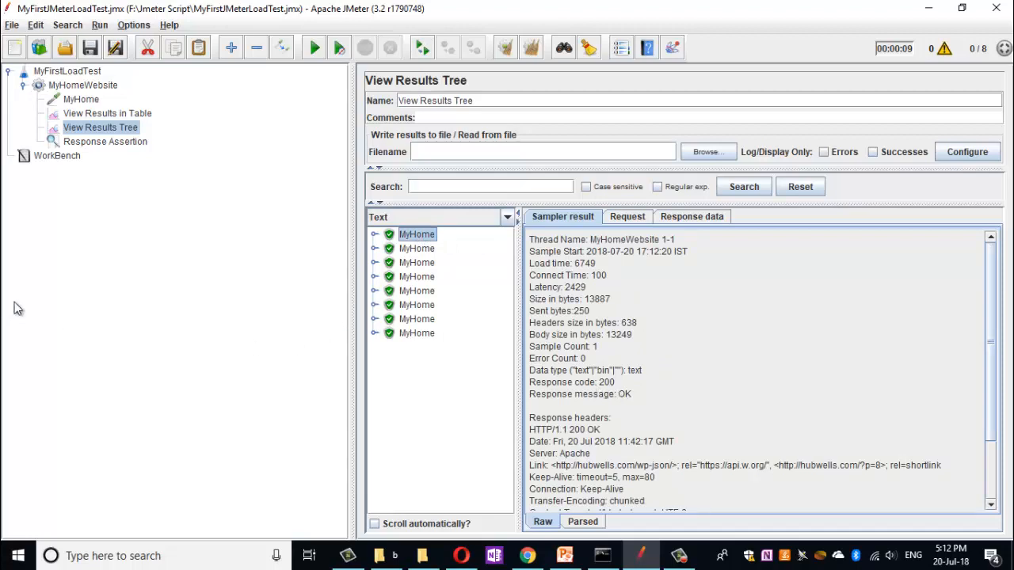
# Set the Response Assertion's pattern to test to 201.
pyautogui.click(100, 143)
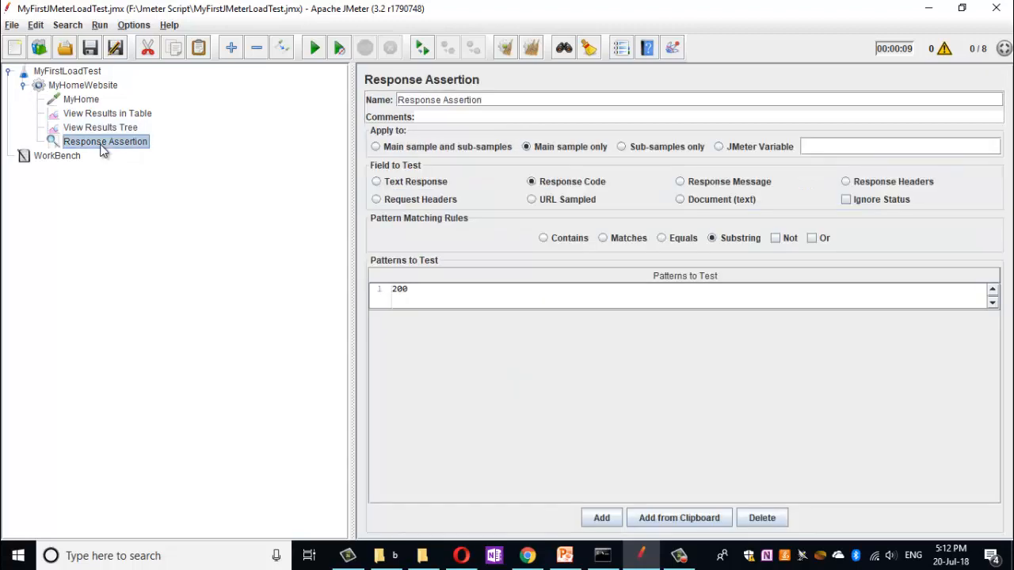
pyautogui.doubleClick(421, 291)
pyautogui.press('BackSpace')
pyautogui.write('1')
pyautogui.click(183, 248)
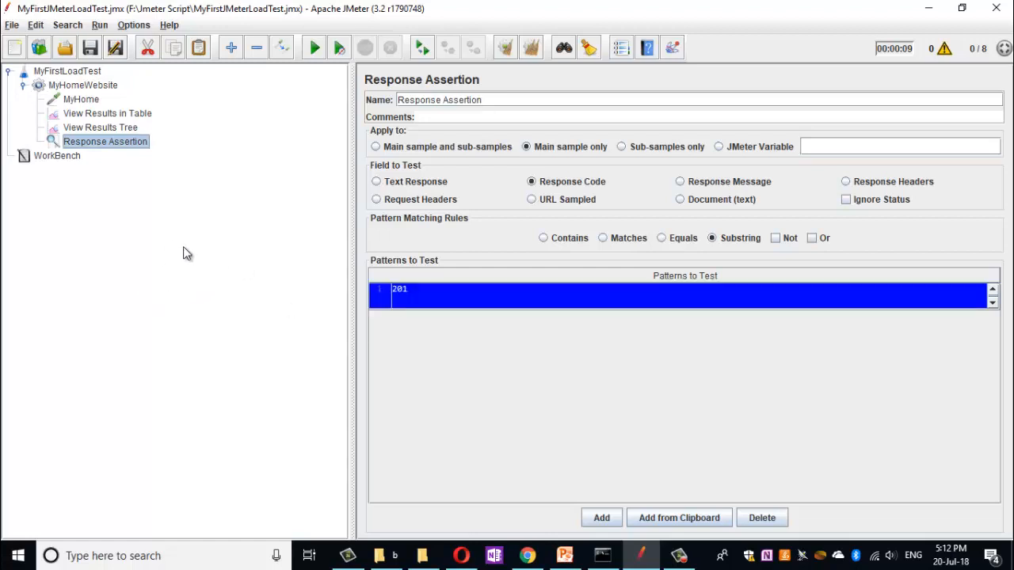
# Clear all results, run the load test again and examine the samples in both View Results Tree and View Results in Table.
pyautogui.click(106, 115)
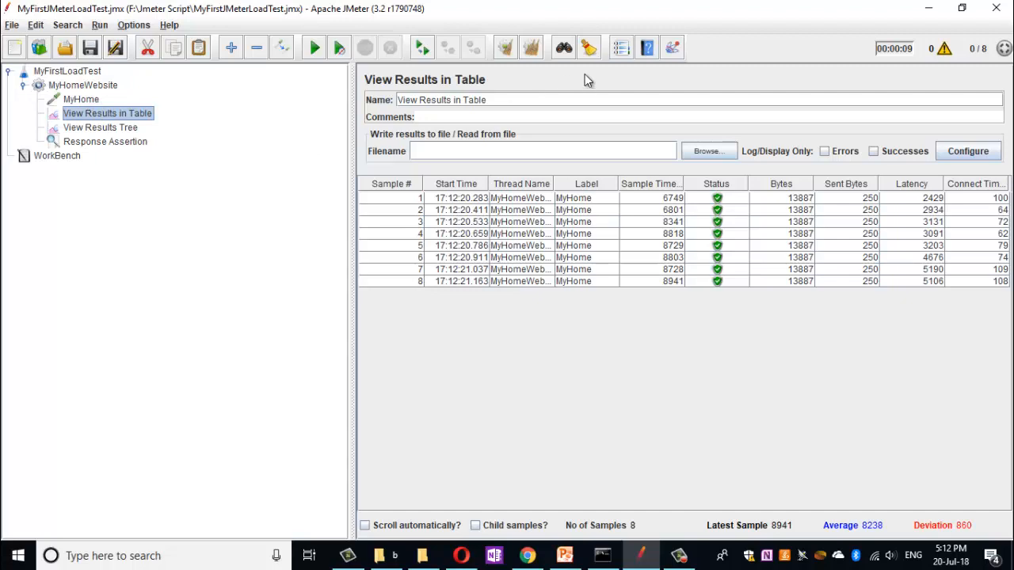
pyautogui.click(534, 48)
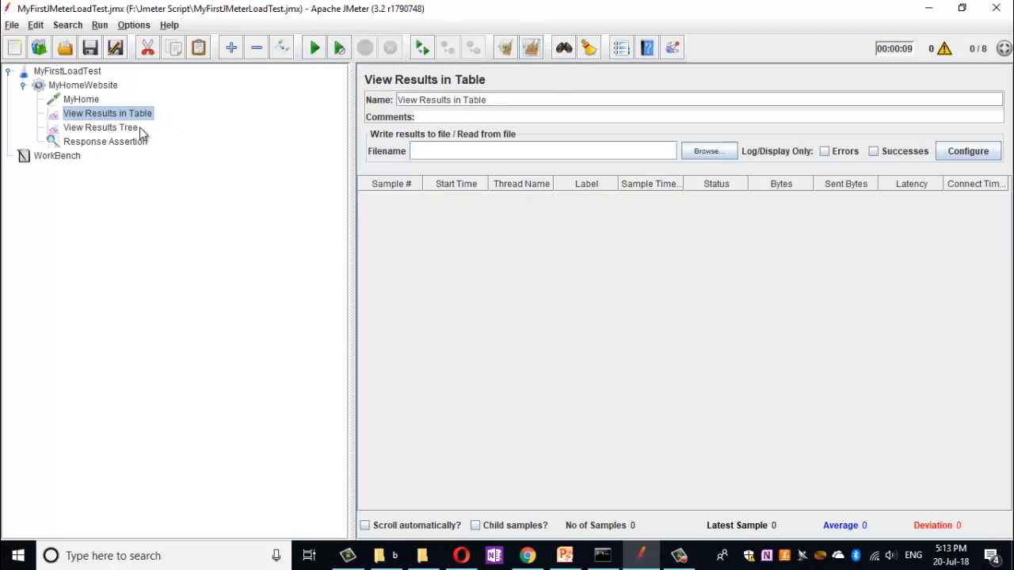
pyautogui.click(100, 130)
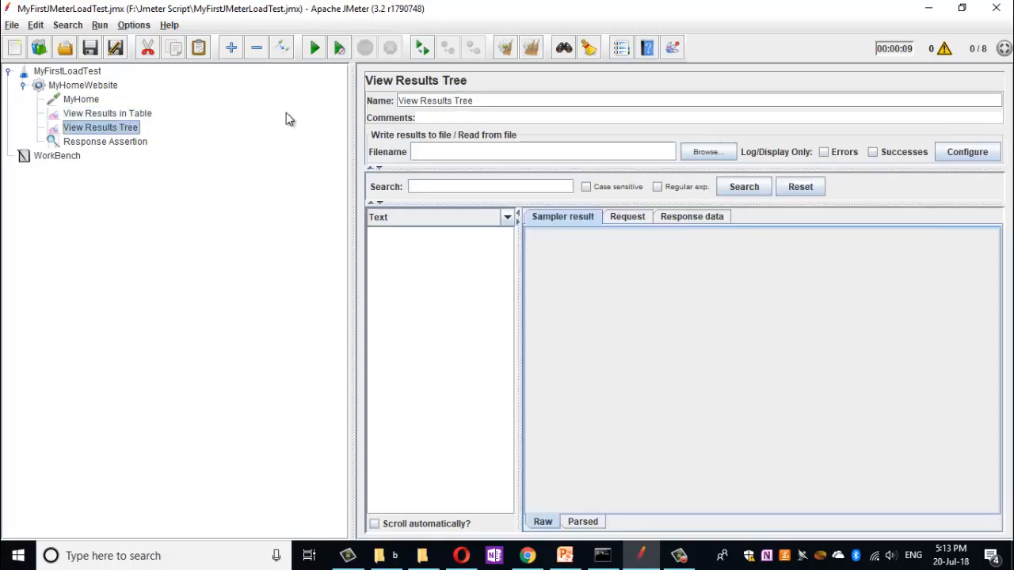
pyautogui.click(315, 50)
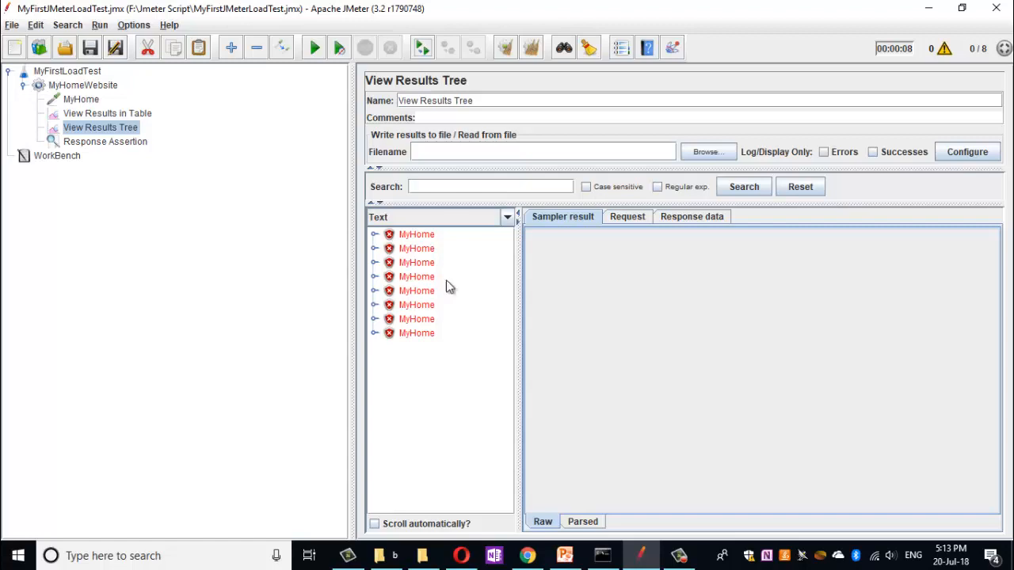
pyautogui.click(415, 234)
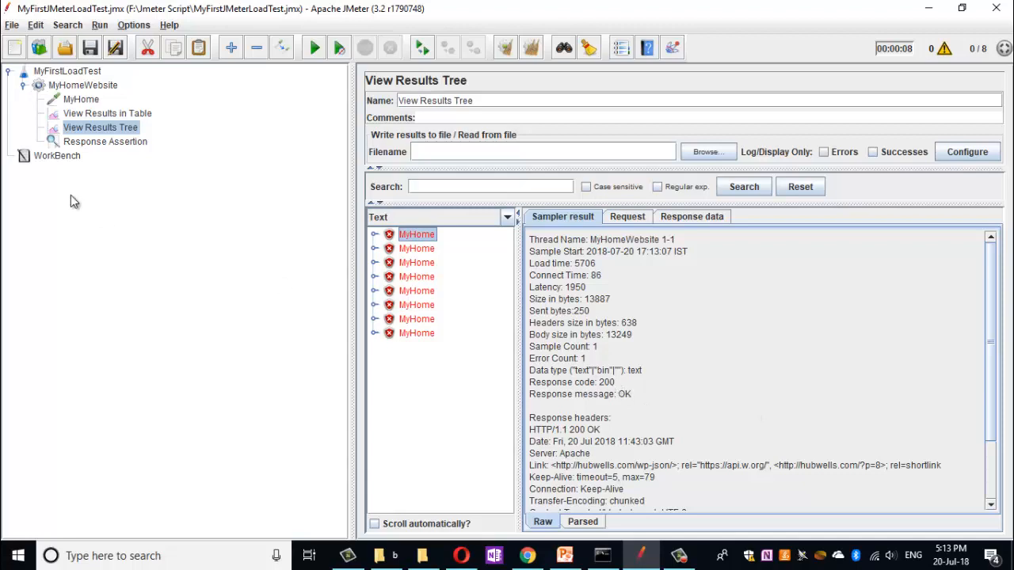
pyautogui.click(111, 116)
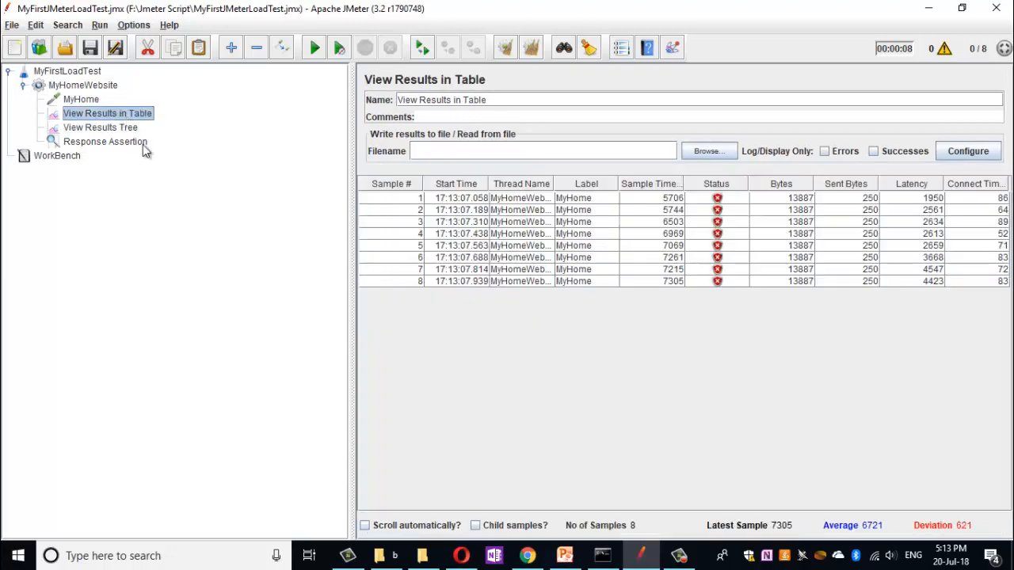
pyautogui.click(117, 128)
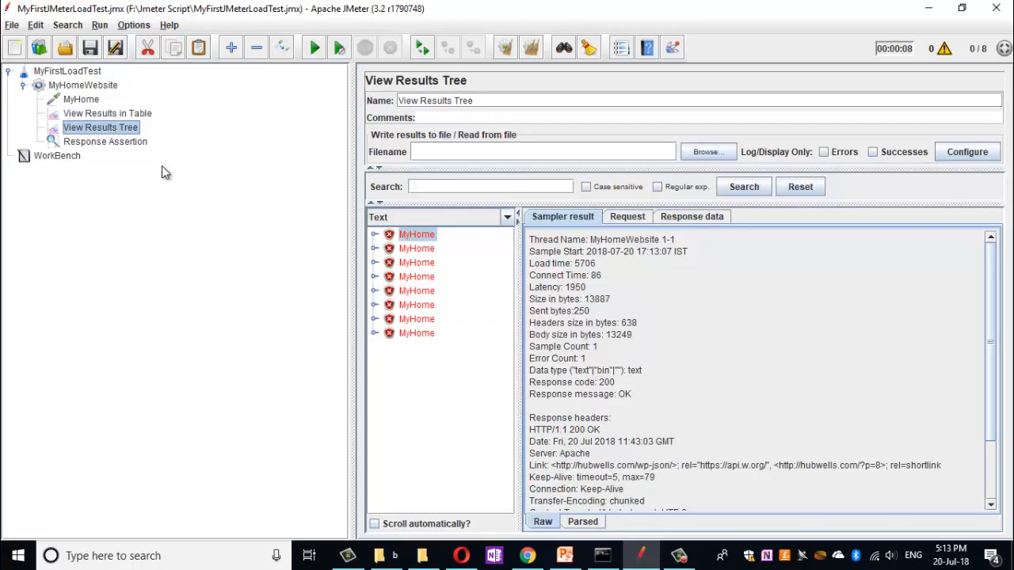
pyautogui.click(88, 87)
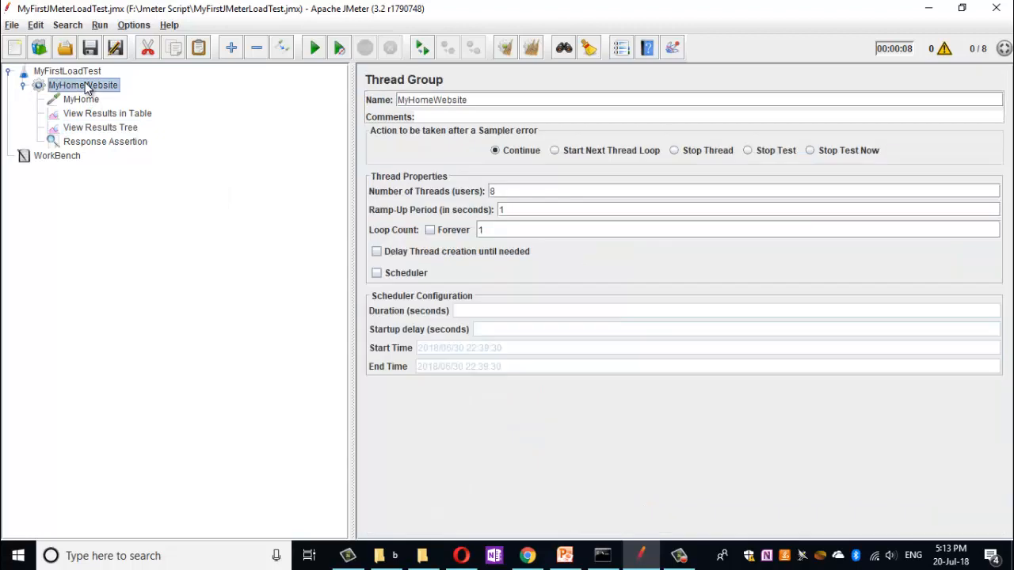
pyautogui.rightClick(87, 88)
pyautogui.moveTo(132, 93)
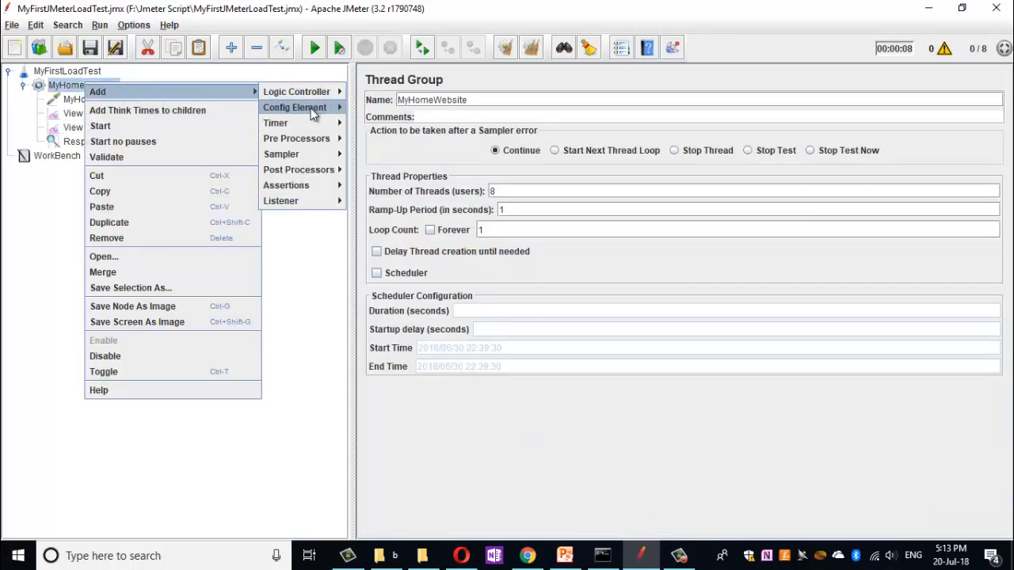
pyautogui.moveTo(299, 184)
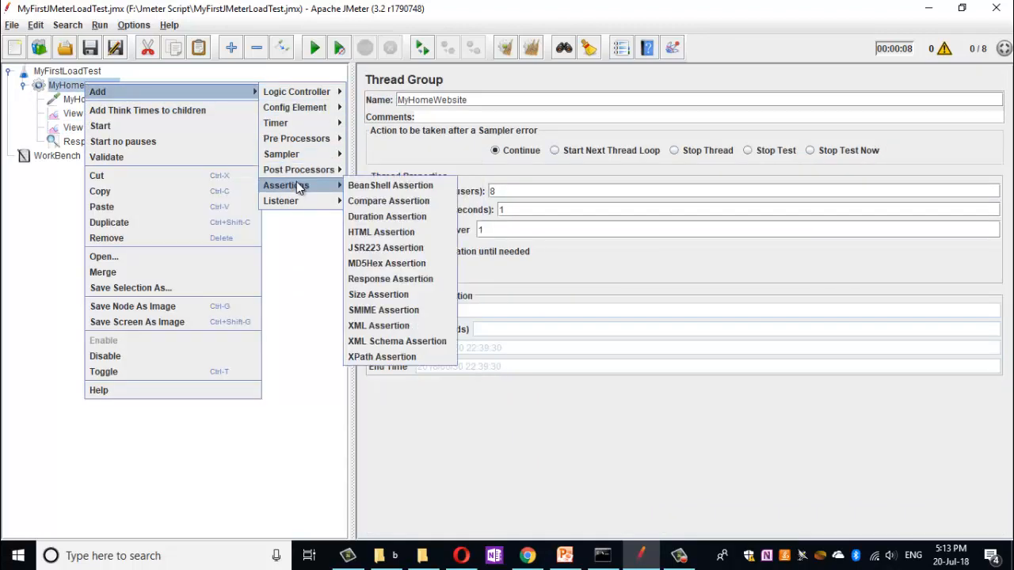
pyautogui.click(238, 432)
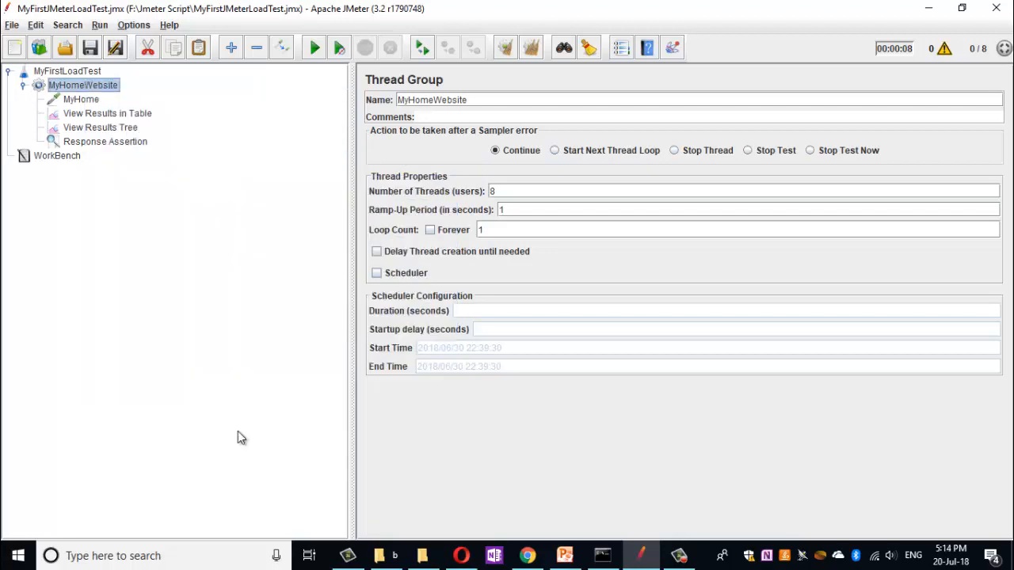
# Add an Assertion Results listener to the MyHomeWebsite thread group.
pyautogui.rightClick(96, 87)
pyautogui.moveTo(151, 90)
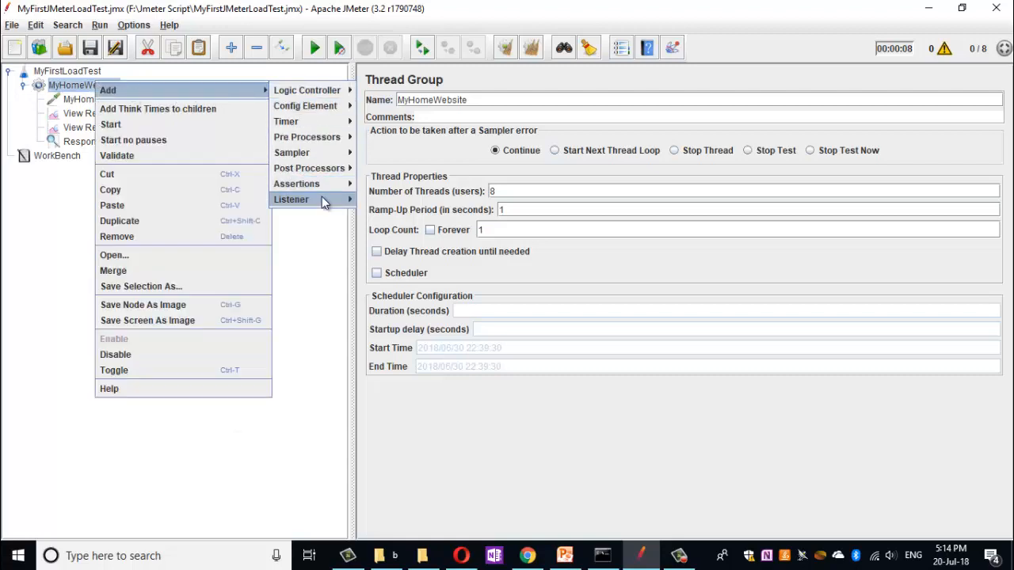
pyautogui.moveTo(321, 200)
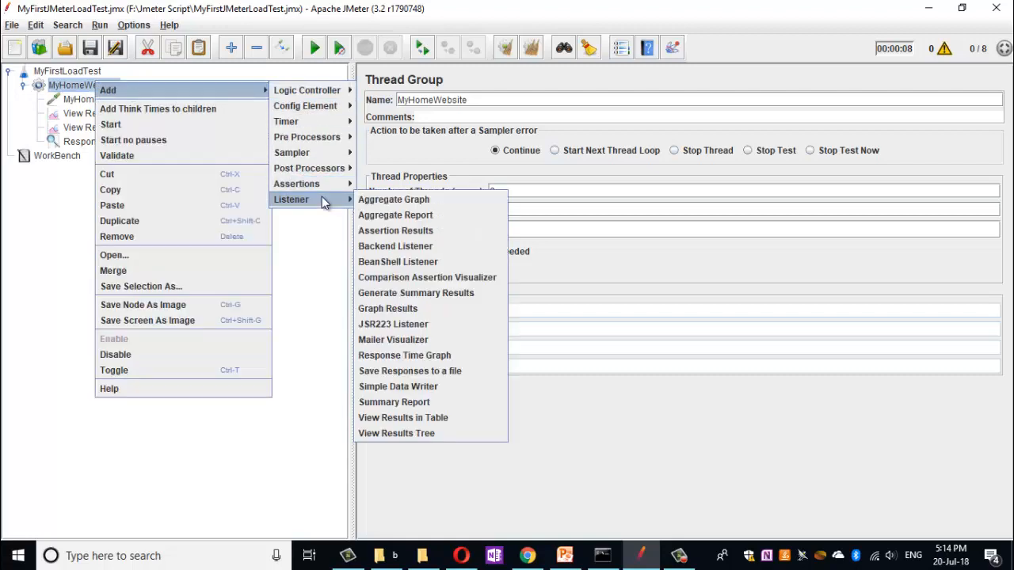
pyautogui.click(411, 229)
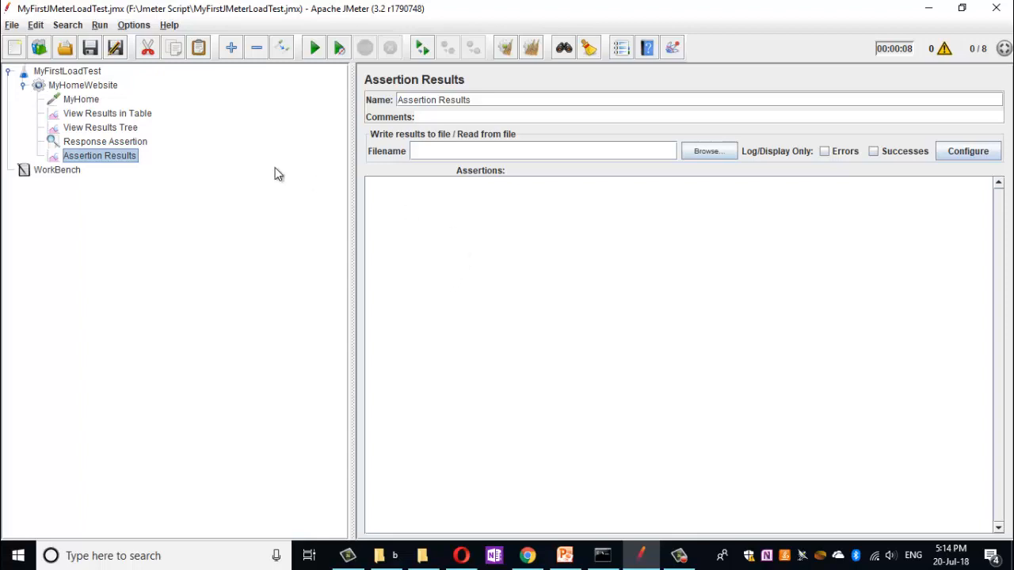
# Clear all earlier results and run the load test with the Assertion Results listener displayed.
pyautogui.click(118, 113)
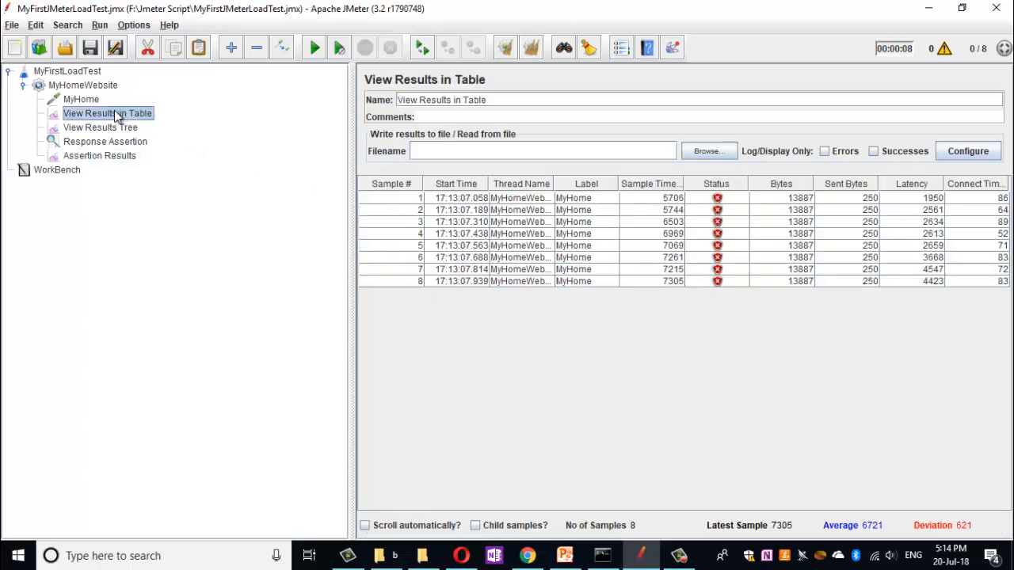
pyautogui.click(532, 49)
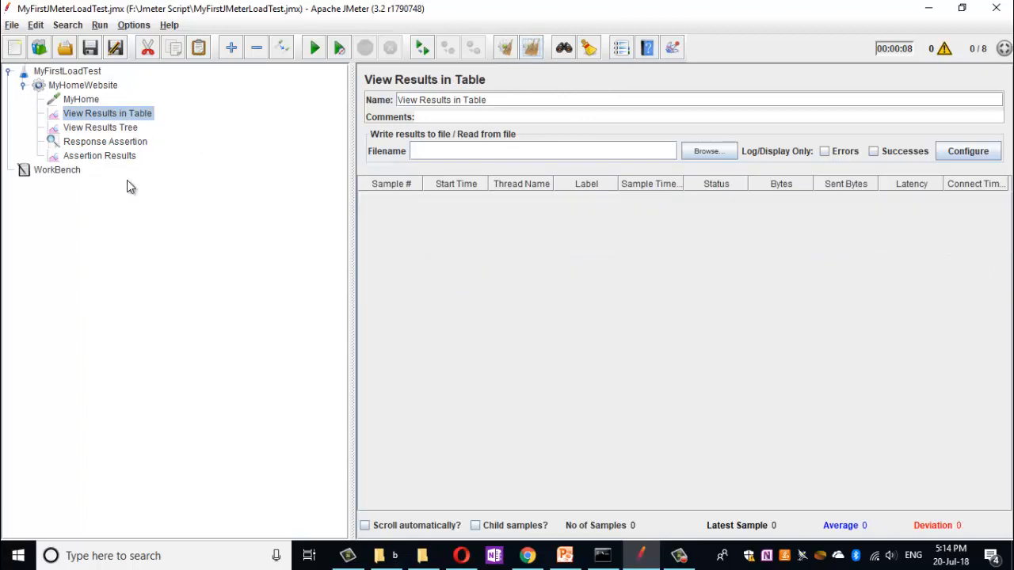
pyautogui.click(120, 157)
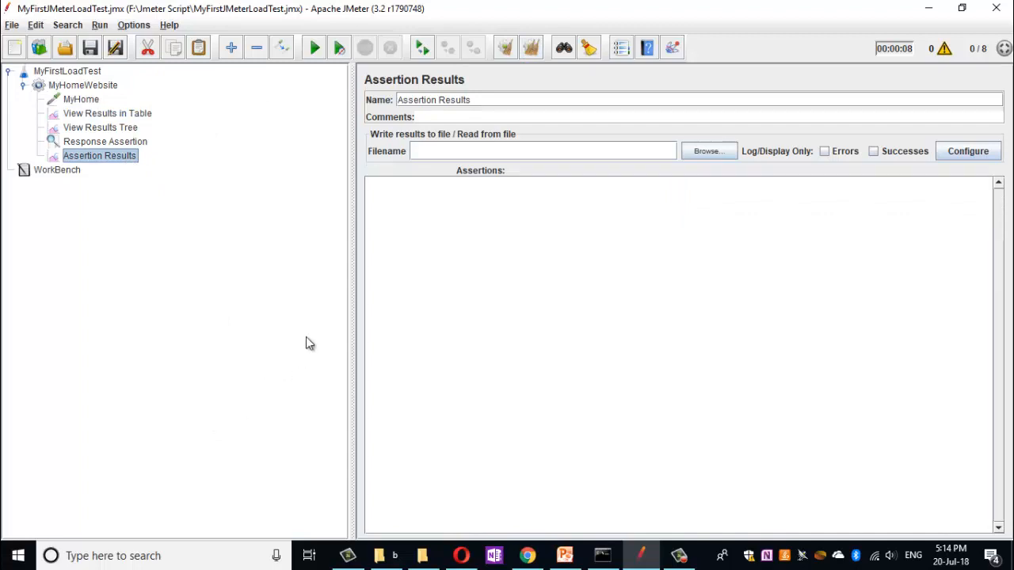
pyautogui.click(314, 49)
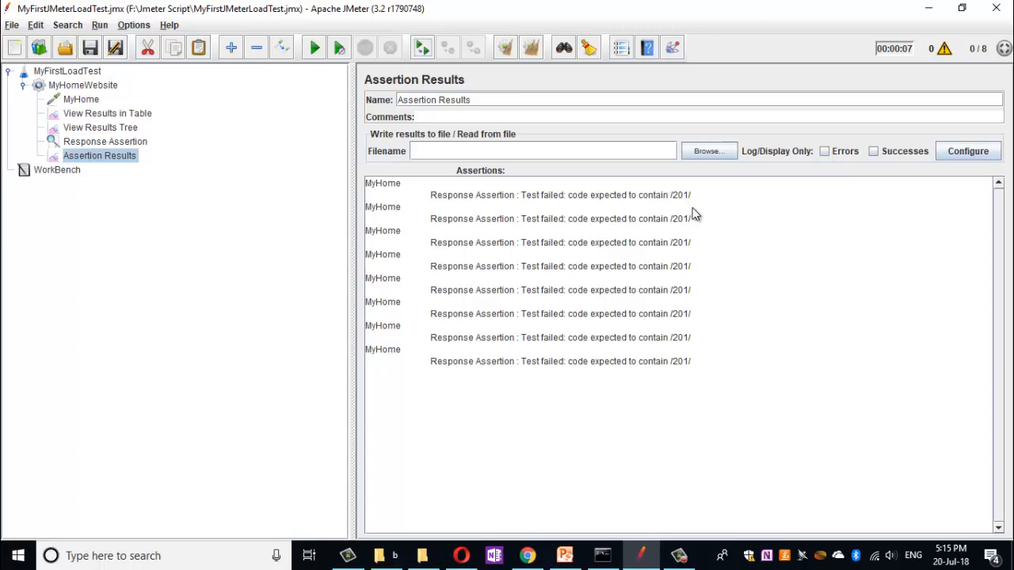
# Change the Response Assertion's pattern to test to 200 and save the test plan.
pyautogui.click(101, 142)
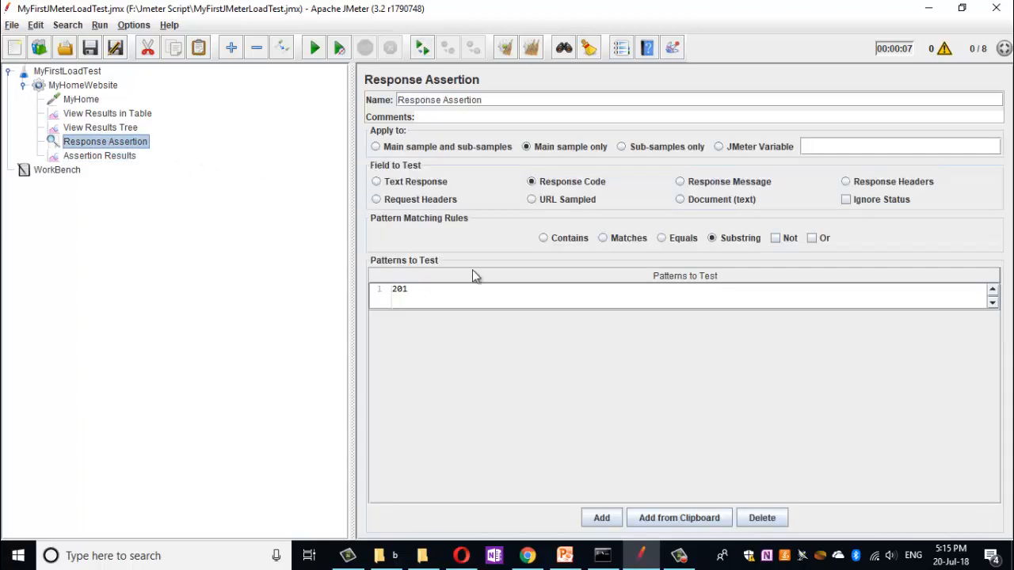
pyautogui.click(453, 305)
pyautogui.click(433, 290)
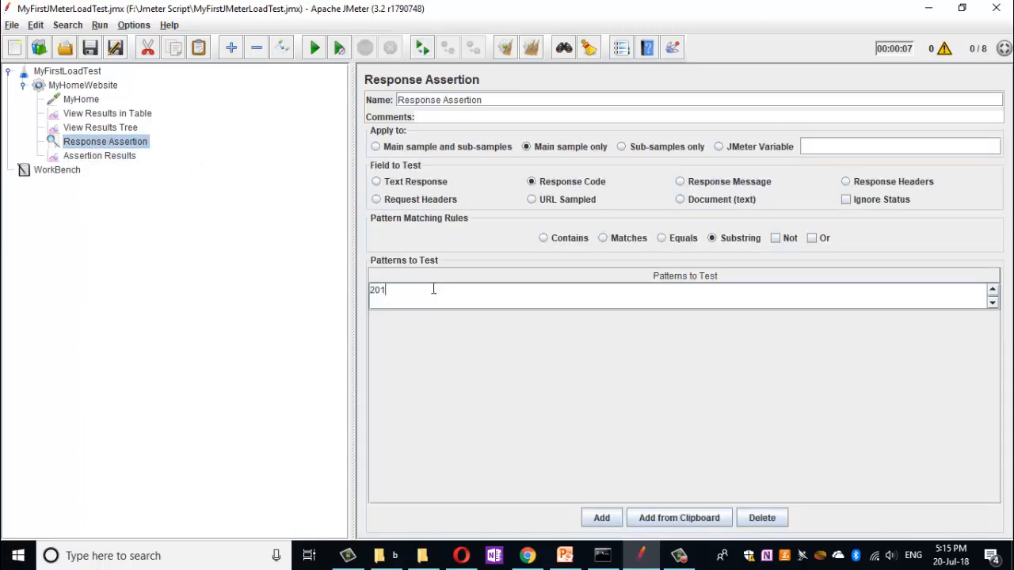
pyautogui.press('BackSpace')
pyautogui.write('0')
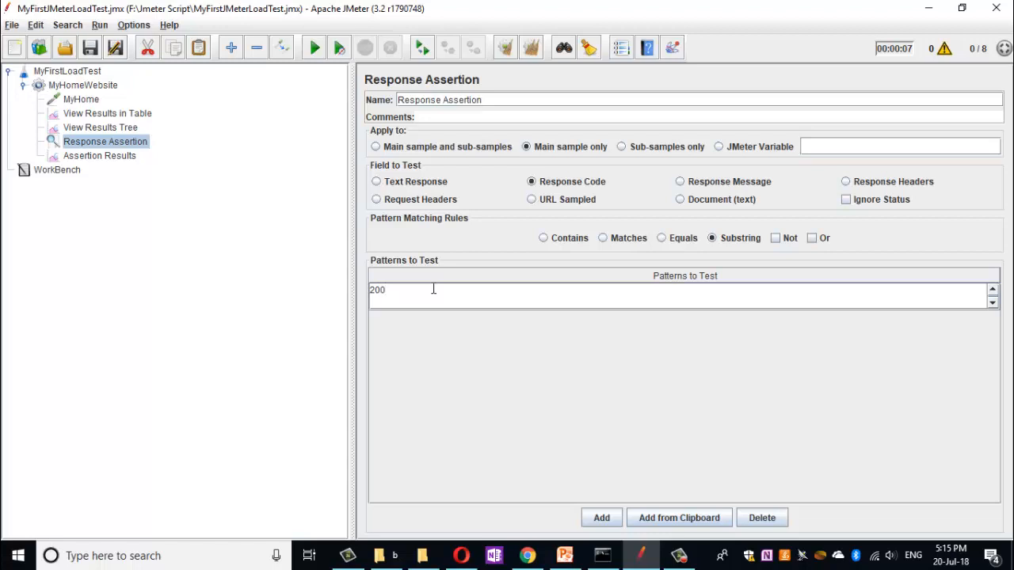
pyautogui.click(91, 49)
# Clear the previous results, rerun the load test and check the outcome in Assertion Results.
pyautogui.click(119, 157)
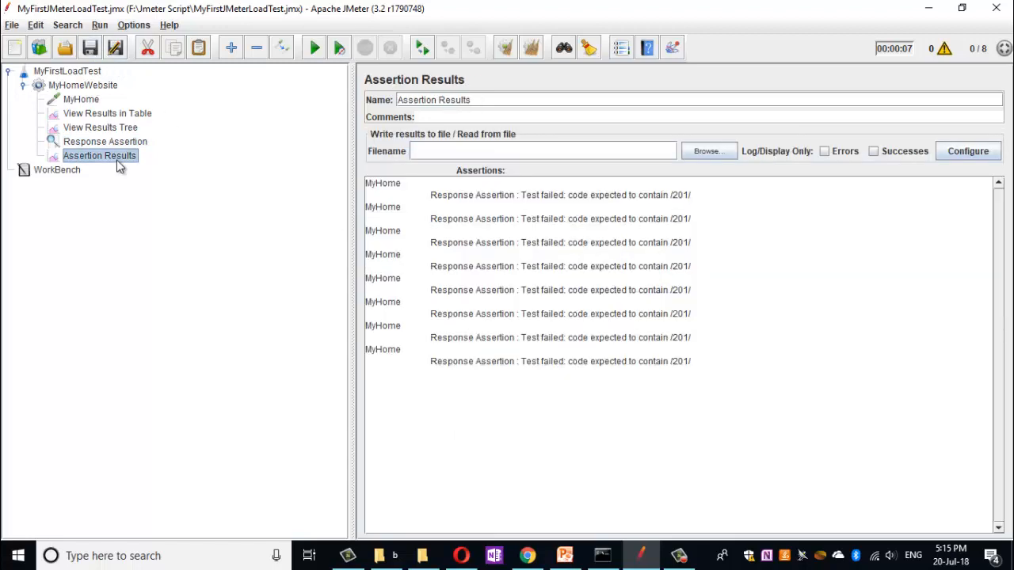
pyautogui.hotkey('ctrl', 'e')
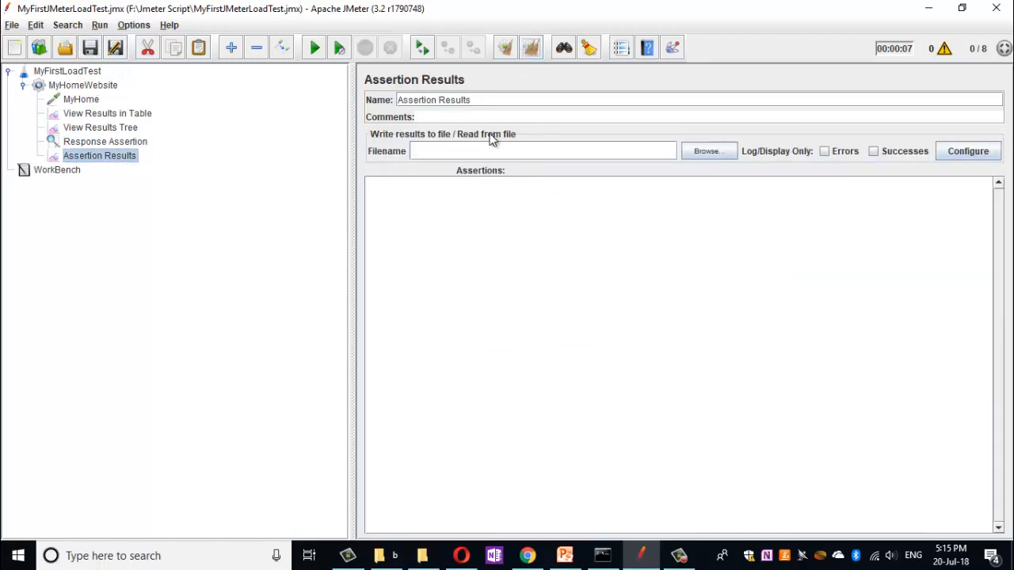
pyautogui.click(315, 49)
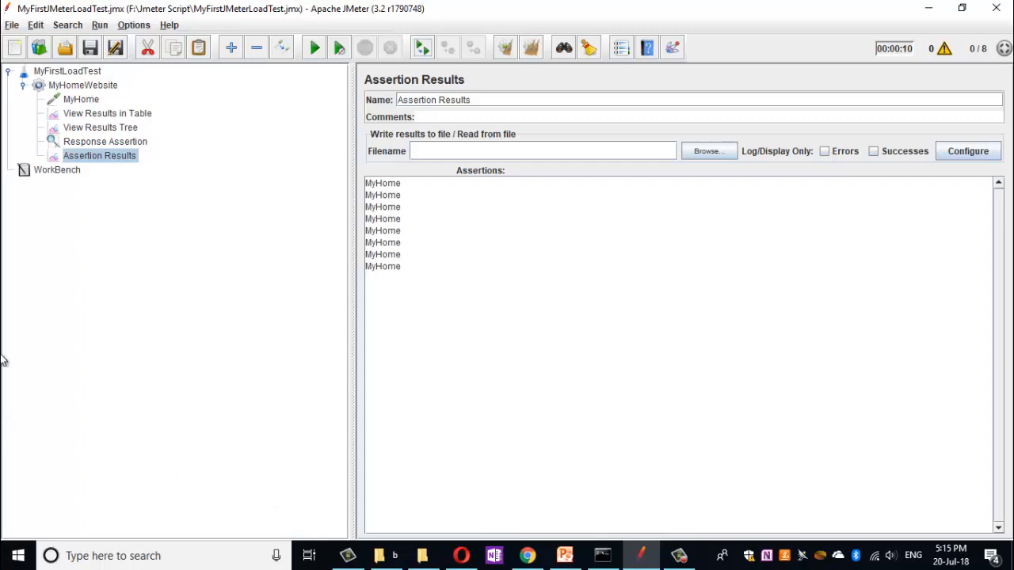
pyautogui.click(124, 115)
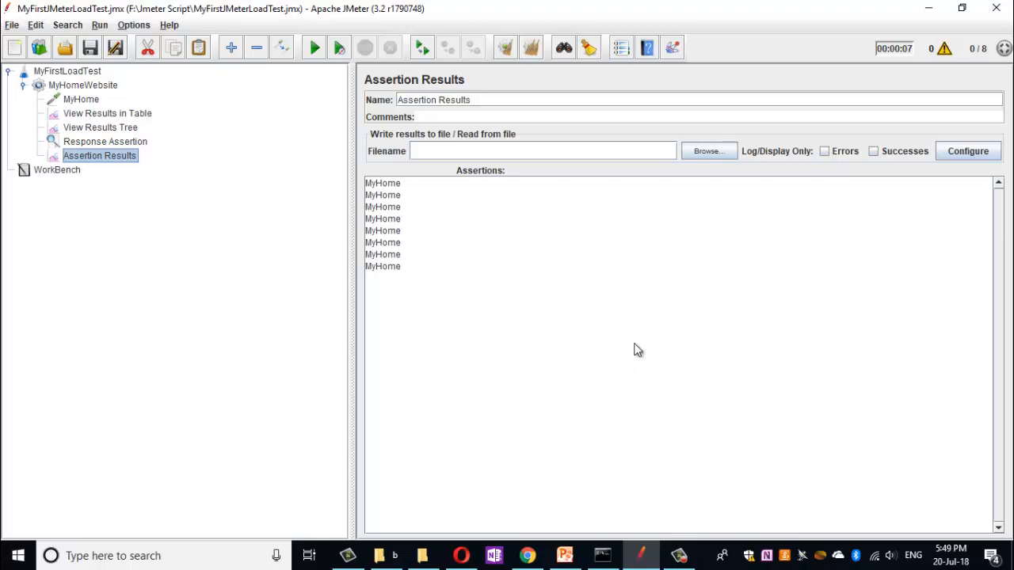
# Set the Assertion Results listener's results file to AssertionResultReport.txt in the AssertionResult folder, showing all file types.
pyautogui.click(707, 156)
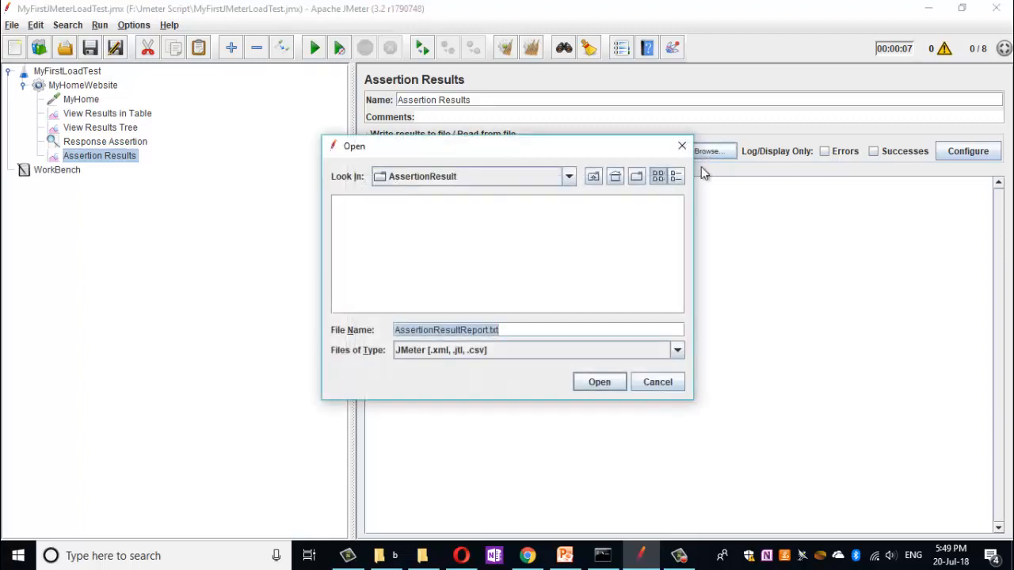
pyautogui.click(462, 350)
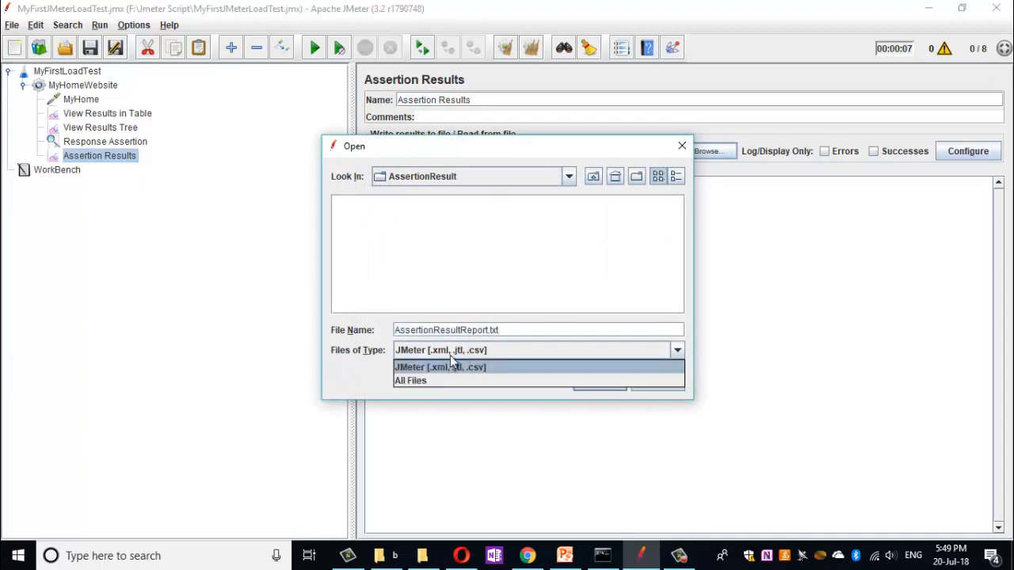
pyautogui.click(408, 383)
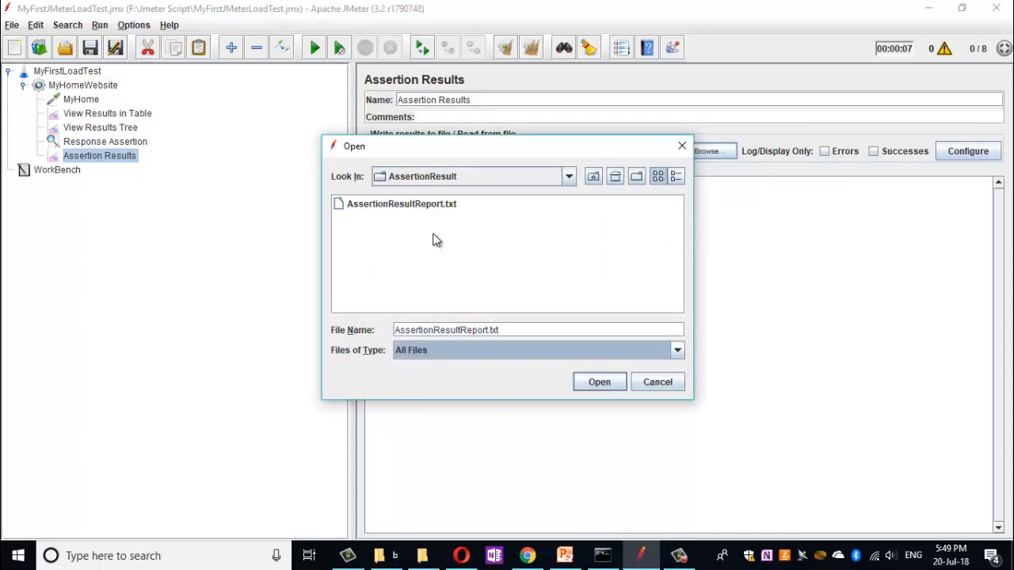
pyautogui.doubleClick(425, 206)
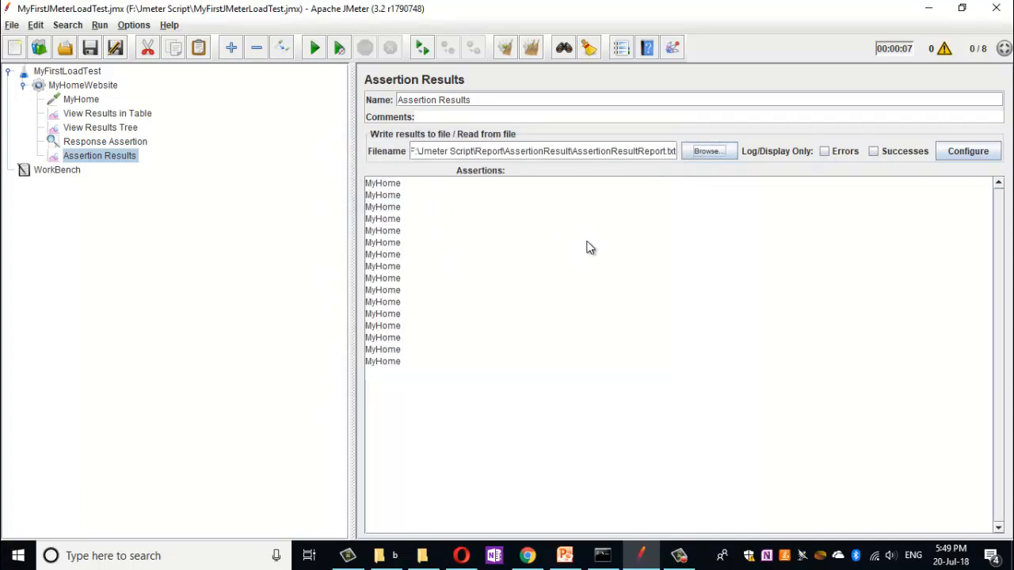
# Clear all results and run the load test from View Results in Table, overwriting the existing report file.
pyautogui.click(531, 49)
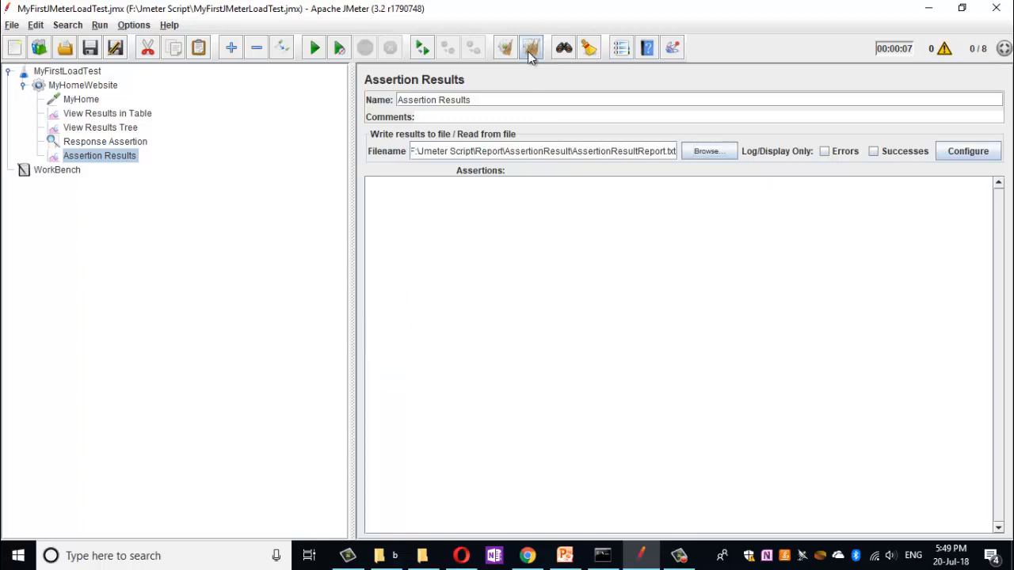
pyautogui.click(102, 117)
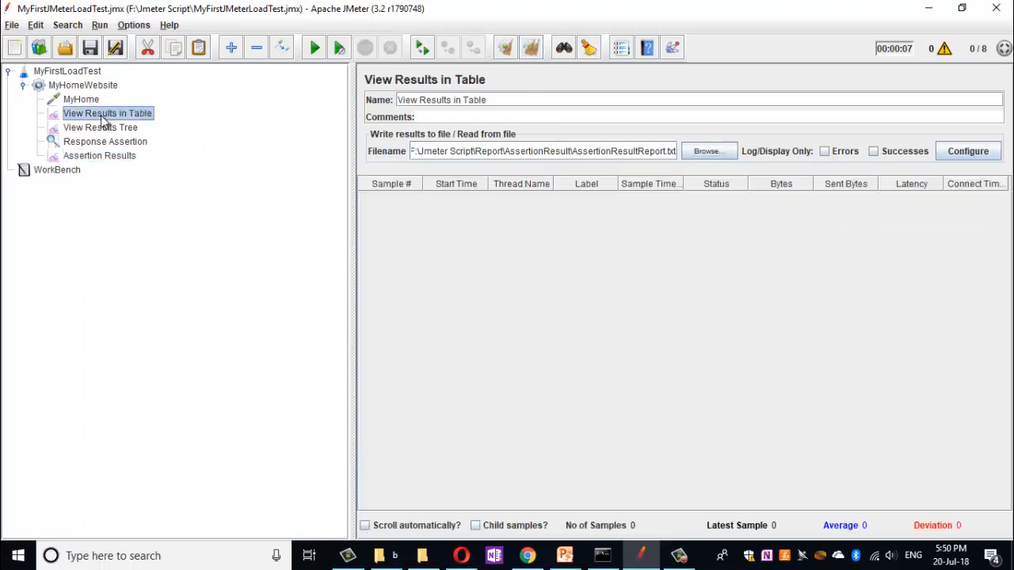
pyautogui.click(315, 48)
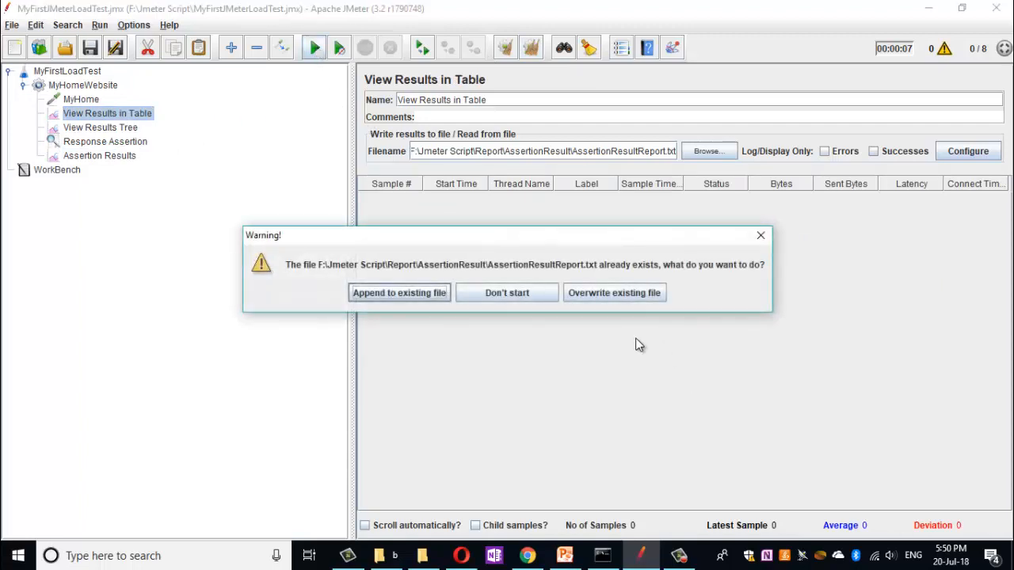
pyautogui.click(617, 297)
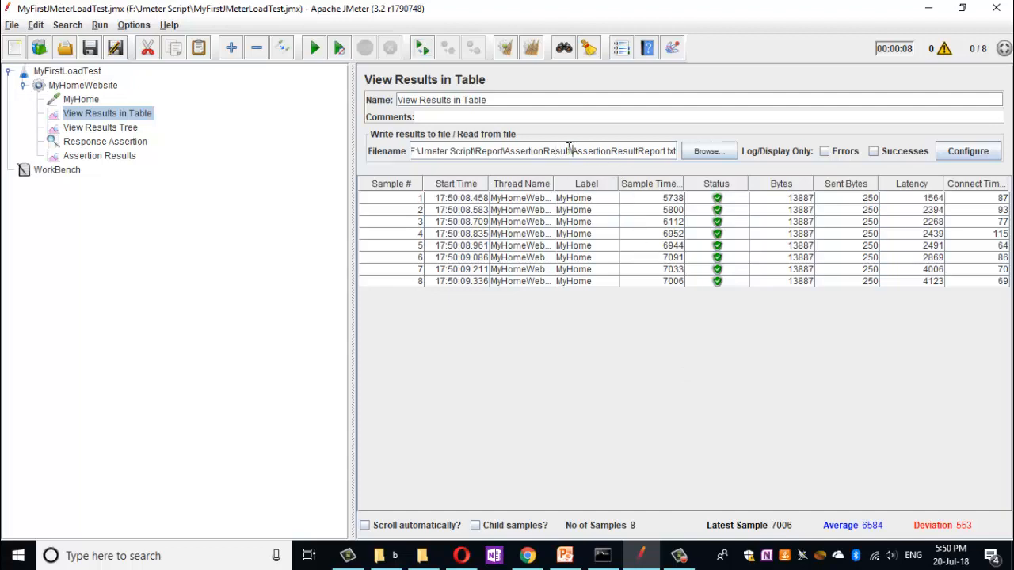
# Copy the report's folder path from View Results in Table and open that AssertionResult folder in File Explorer.
pyautogui.moveTo(574, 150); pyautogui.dragTo(389, 163)
pyautogui.hotkey('ctrl', 'c')
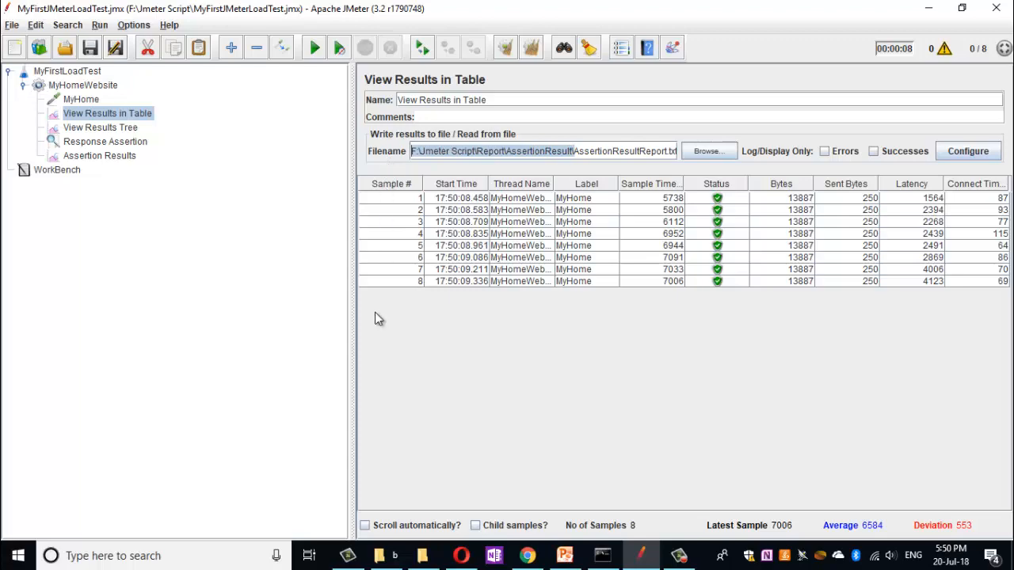
pyautogui.click(211, 556)
pyautogui.hotkey('ctrl', 'v')
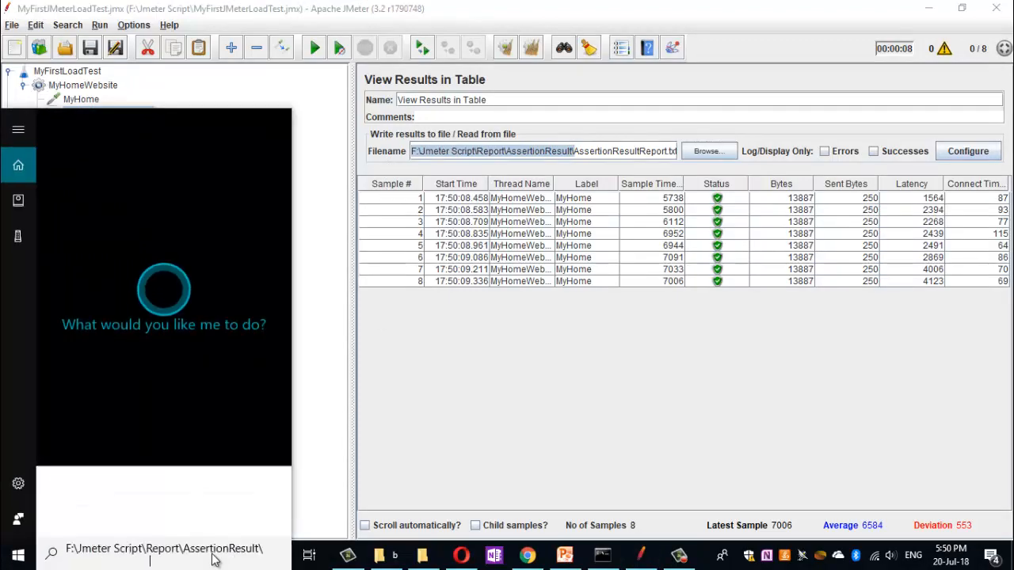
pyautogui.press('Escape')
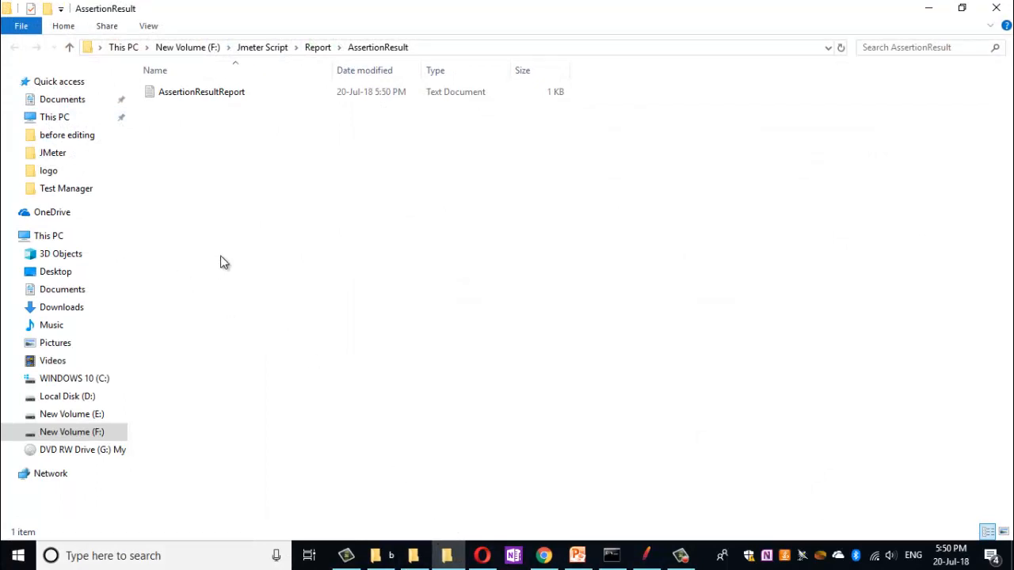
# Compare the listener's file name with the folder, examine the sample records in the AssertionResultReport text file, and close it.
pyautogui.click(642, 556)
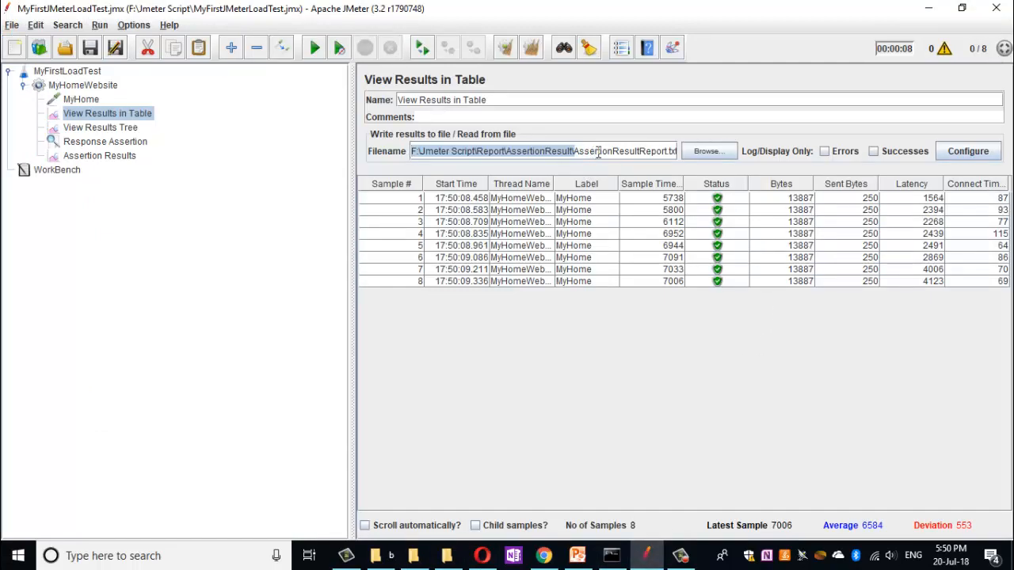
pyautogui.click(928, 7)
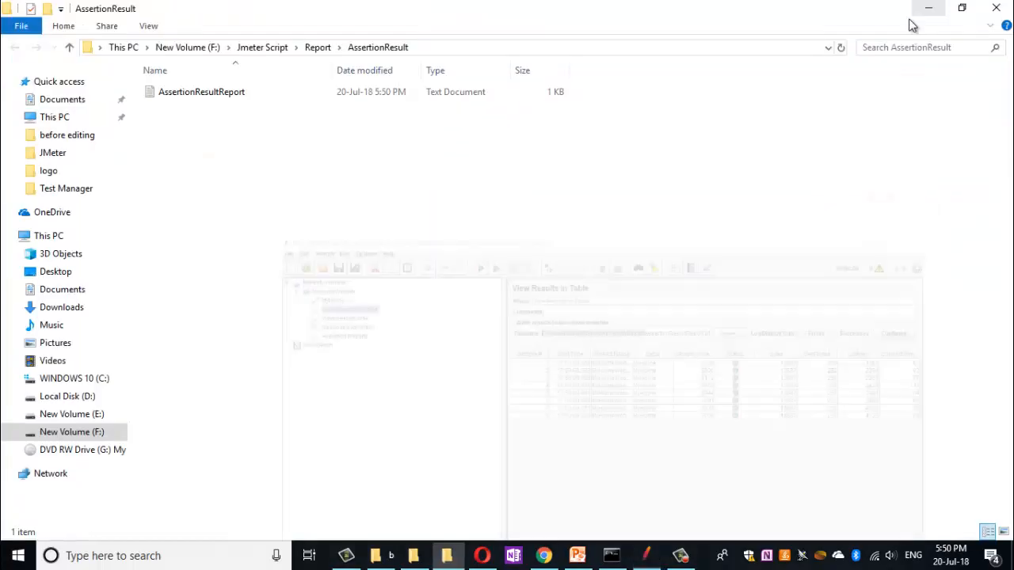
pyautogui.doubleClick(215, 94)
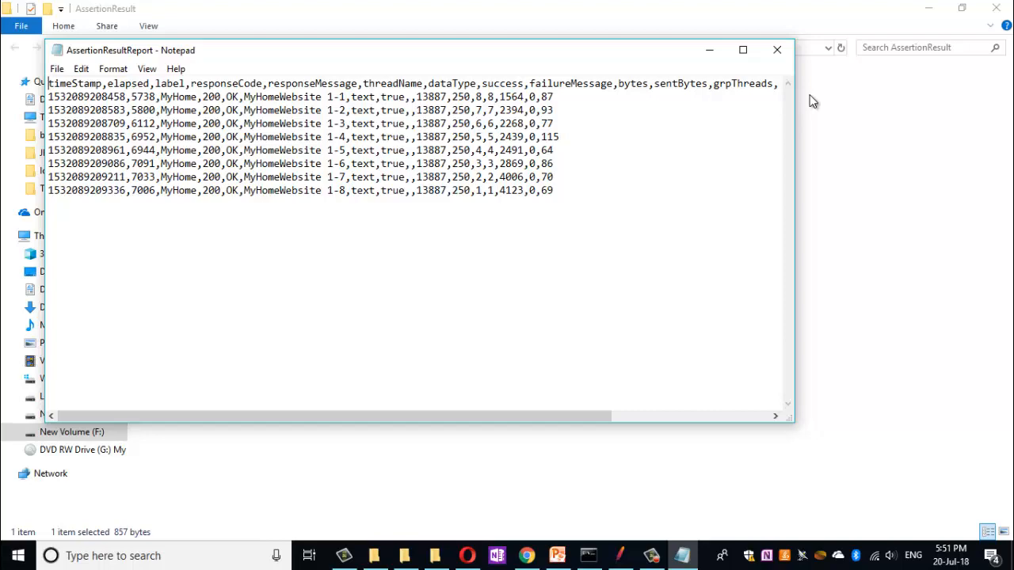
pyautogui.click(780, 50)
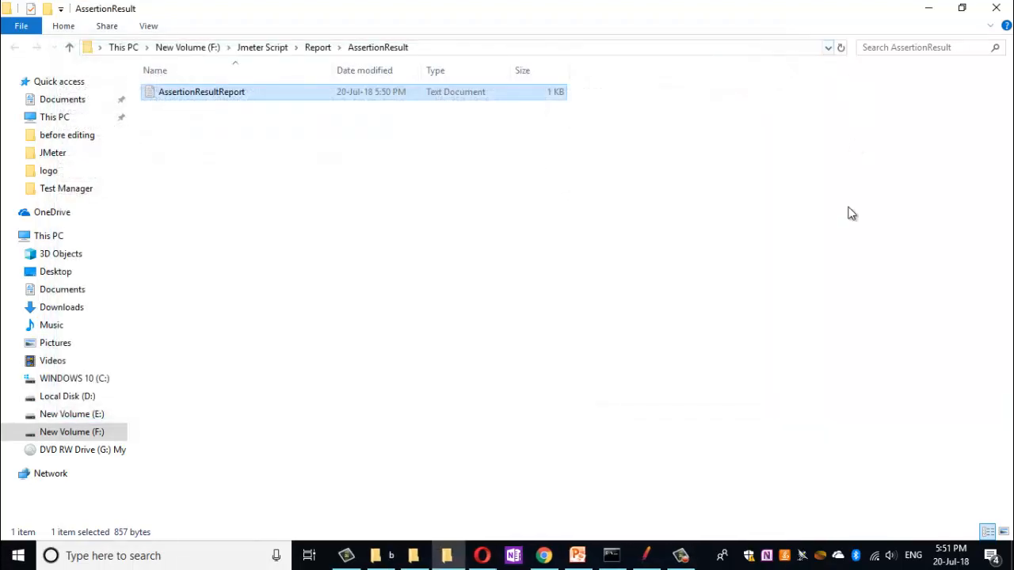
# Switch back to JMeter and add a Duration Assertion to the MyHomeWebsite thread group.
pyautogui.hotkey('alt', 'Tab')
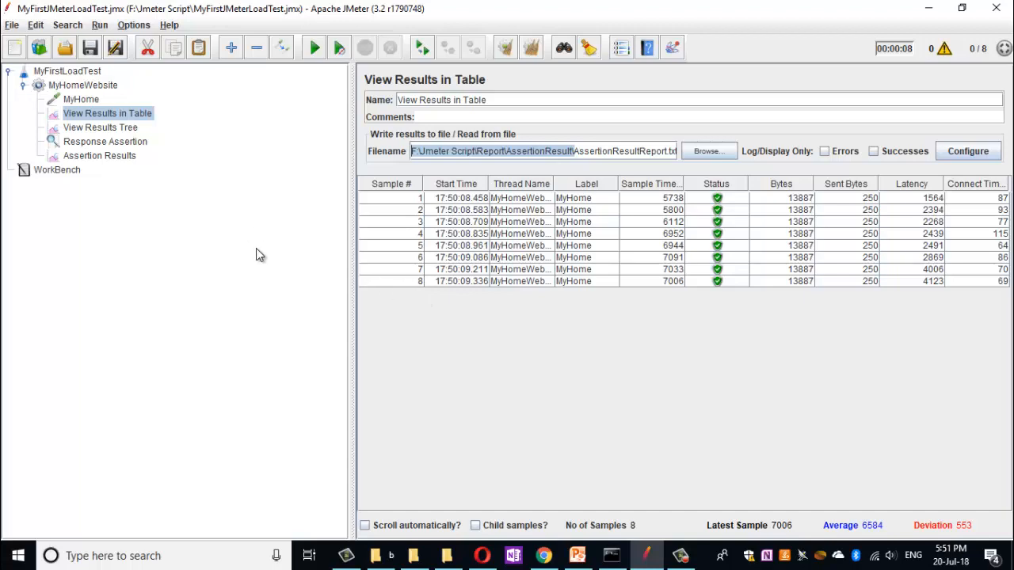
pyautogui.click(97, 85)
pyautogui.rightClick(97, 87)
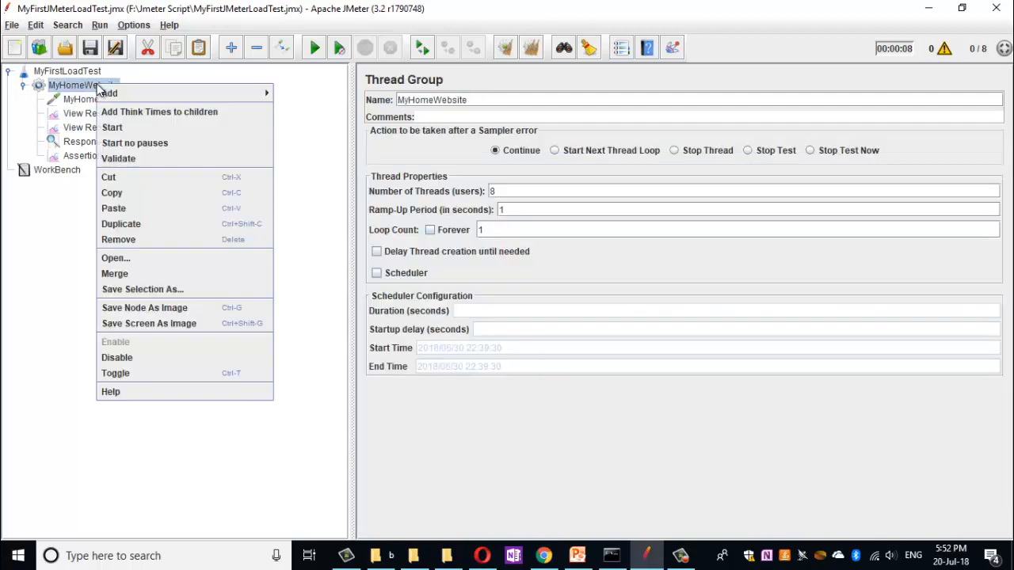
pyautogui.moveTo(155, 95)
pyautogui.moveTo(315, 188)
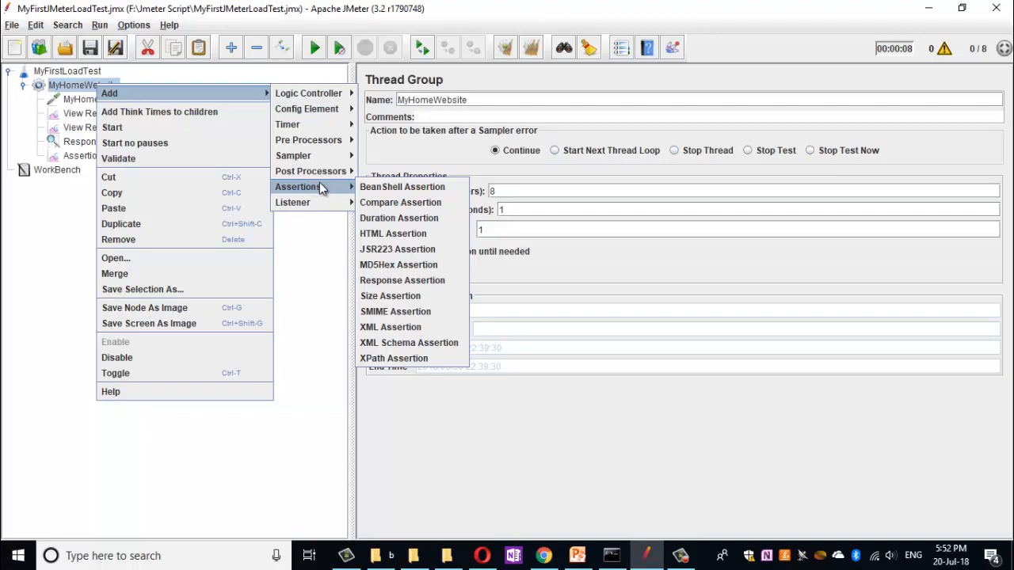
pyautogui.click(423, 221)
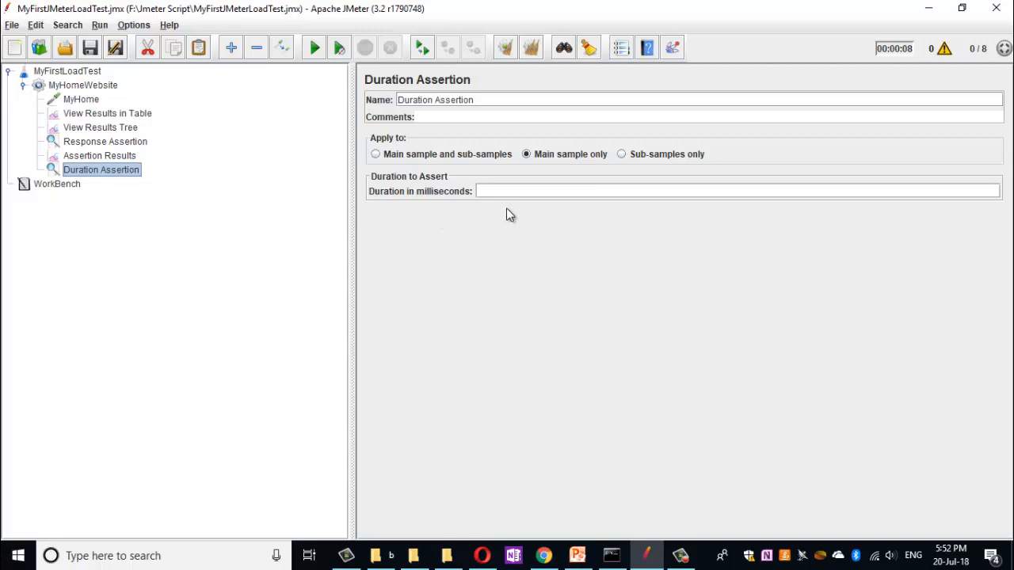
# Check the sample times in View Results in Table and set the Duration Assertion's limit to 5737 milliseconds.
pyautogui.click(127, 116)
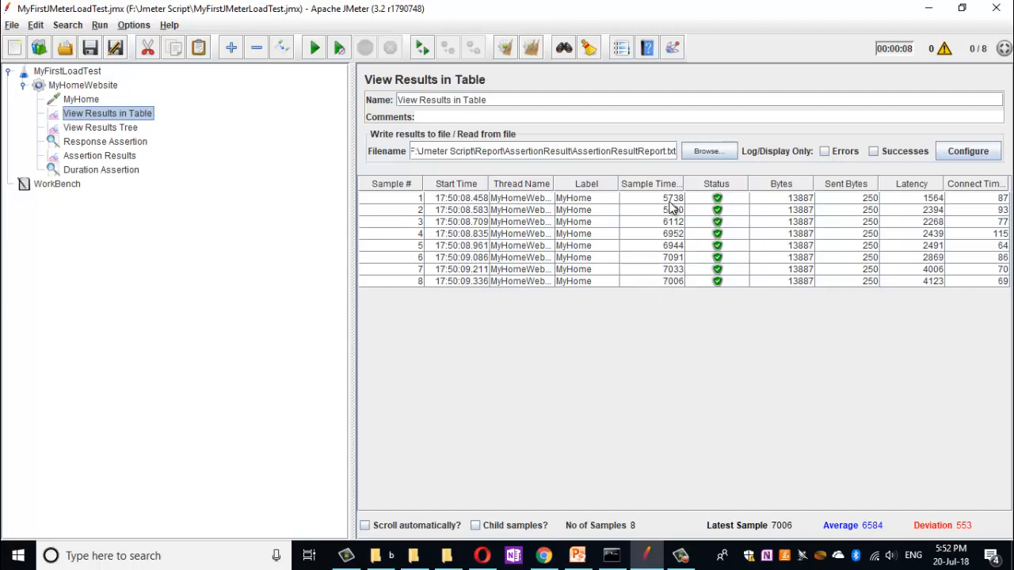
pyautogui.click(109, 173)
pyautogui.click(510, 195)
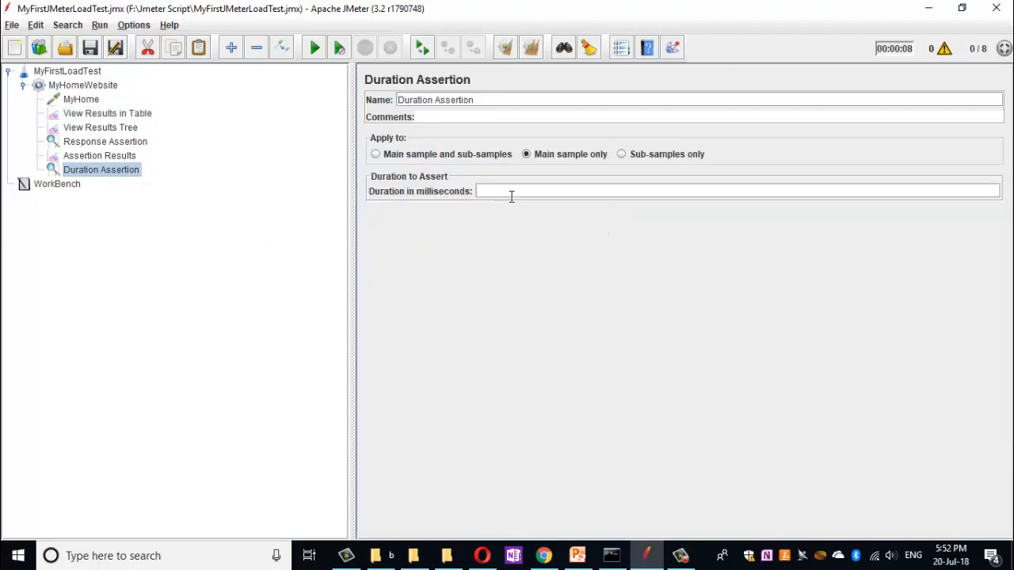
pyautogui.write('5737')
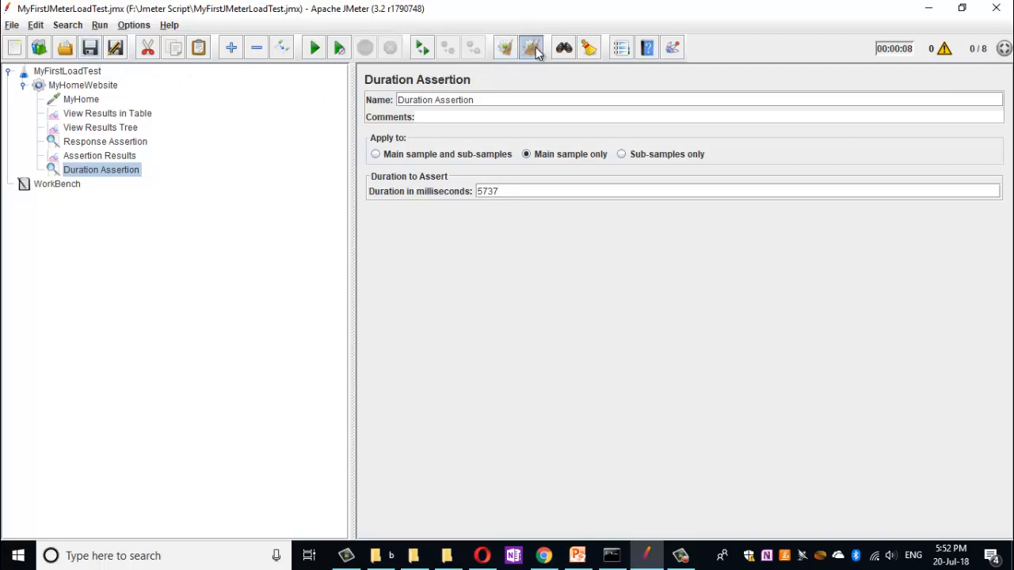
# Clear all results, run the load test overwriting the existing report file, and compare the sample times with the Duration Assertion's limit.
pyautogui.click(138, 116)
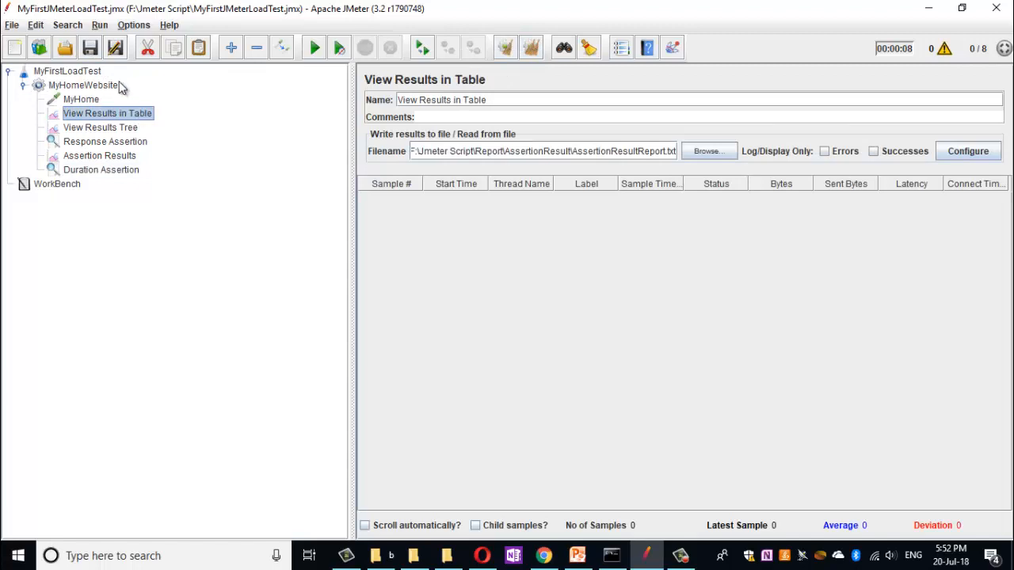
pyautogui.click(314, 49)
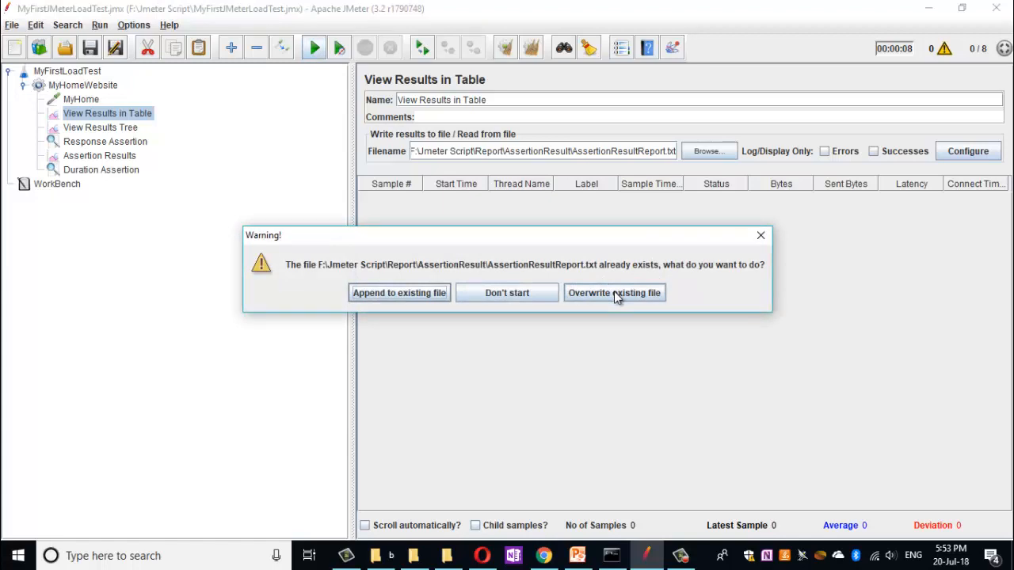
pyautogui.click(616, 293)
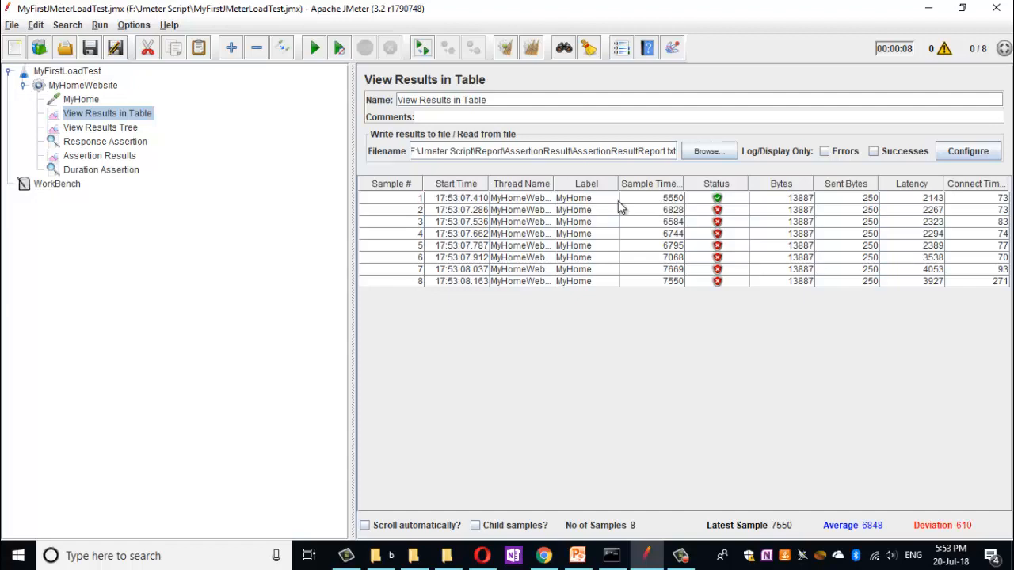
pyautogui.click(136, 170)
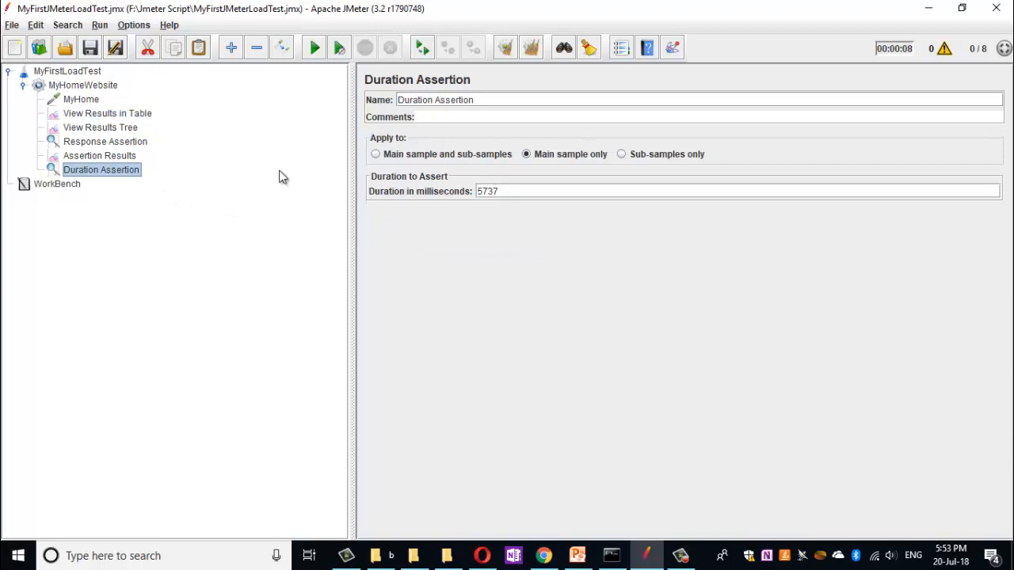
pyautogui.click(91, 115)
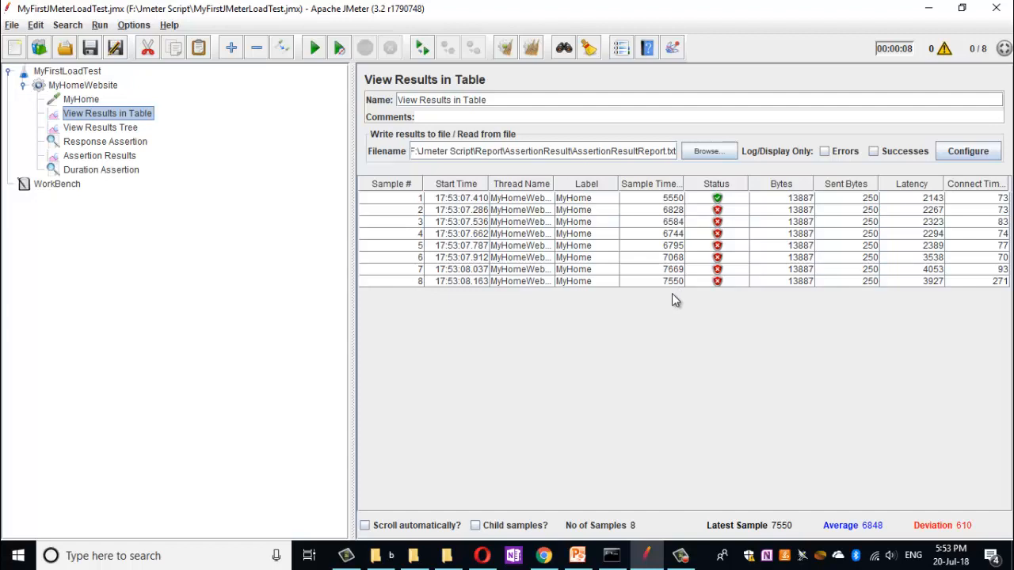
# Review the Duration Assertion entries in the Assertion Results listener and disable that listener.
pyautogui.click(93, 156)
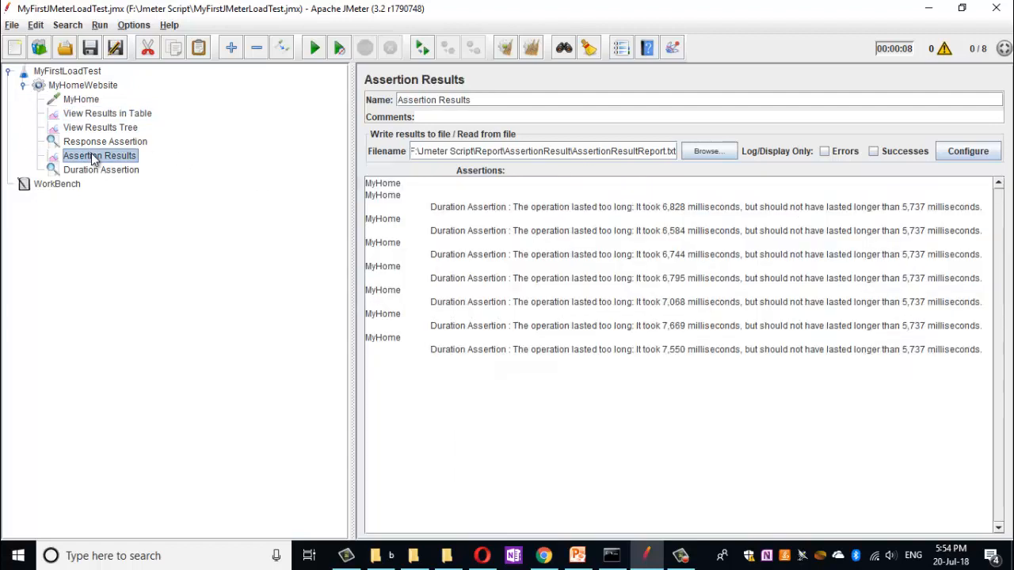
pyautogui.rightClick(95, 159)
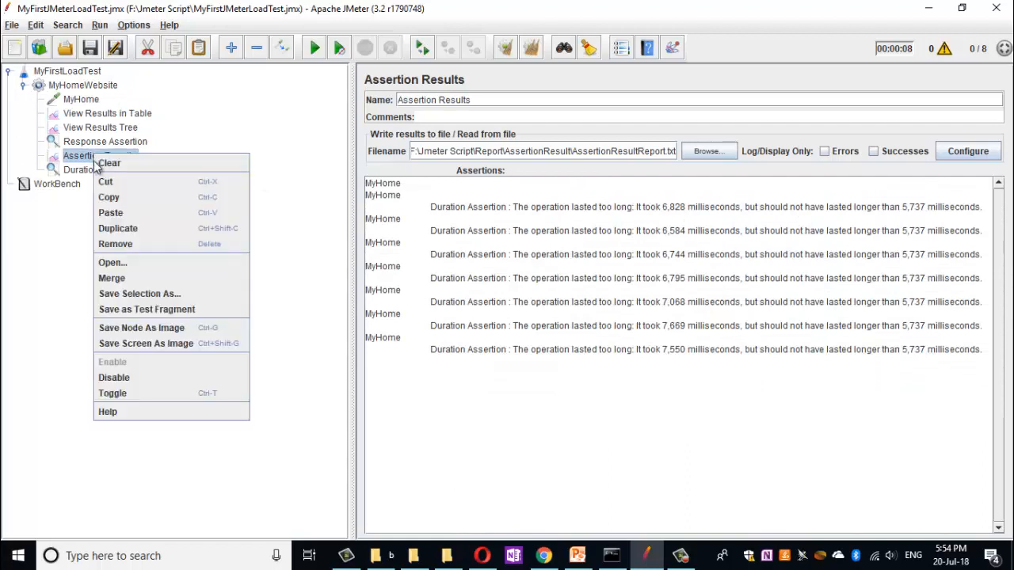
pyautogui.click(118, 378)
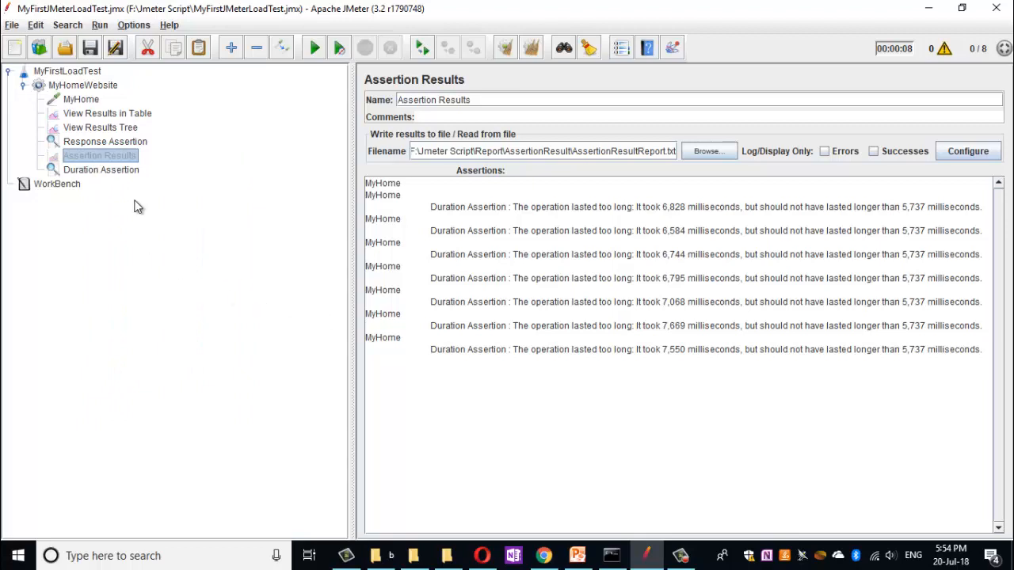
# Set the Duration Assertion's limit to 9000 milliseconds and save the test plan.
pyautogui.click(131, 170)
pyautogui.moveTo(515, 191); pyautogui.dragTo(388, 187)
pyautogui.write('8')
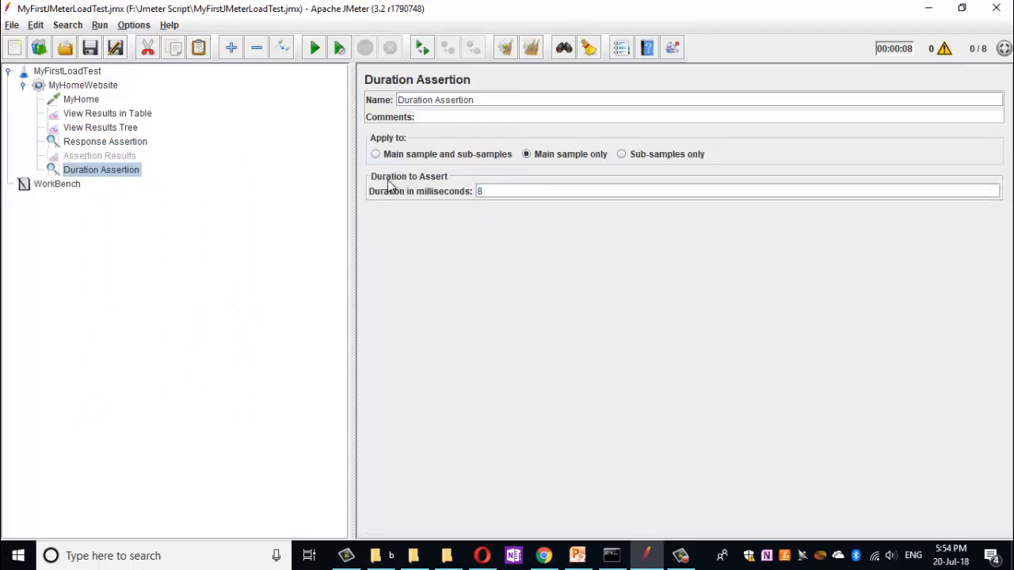
pyautogui.write('000')
pyautogui.click(483, 192)
pyautogui.press('BackSpace')
pyautogui.write('9')
pyautogui.click(90, 47)
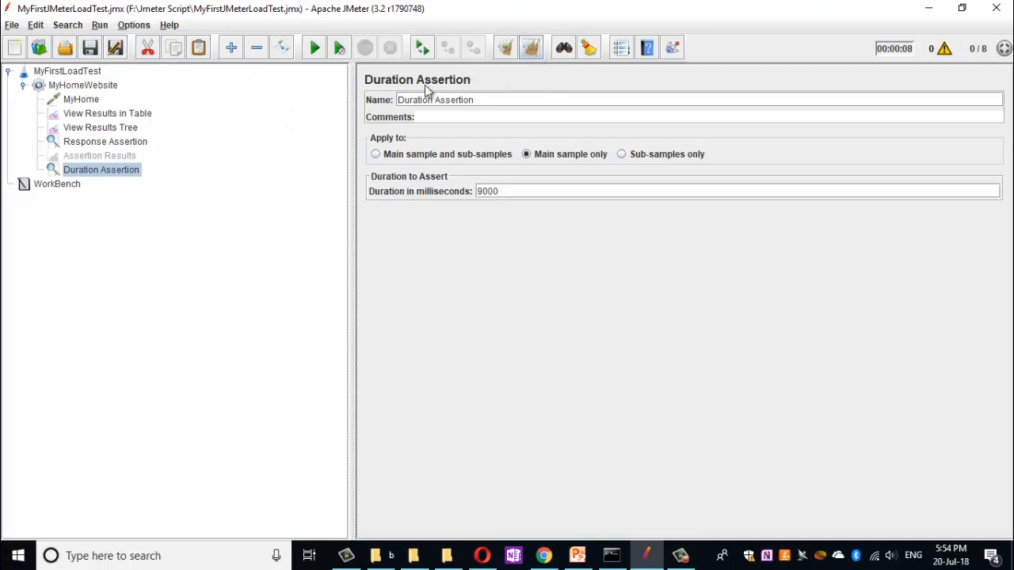
# Remove the results file name from View Results in Table, save the test plan and run the load test with cleared results.
pyautogui.click(101, 116)
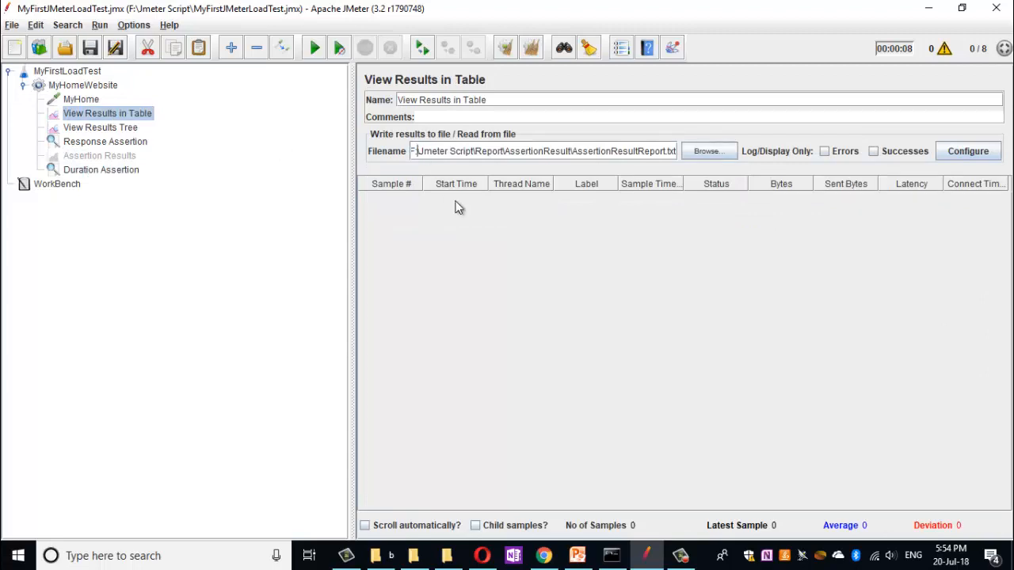
pyautogui.hotkey('ctrl', 'a')
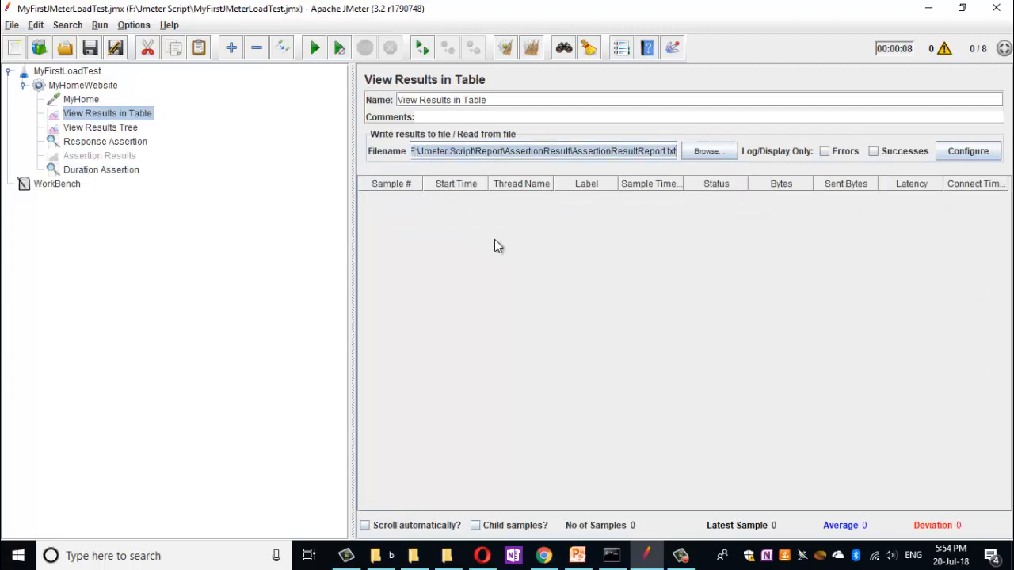
pyautogui.press('BackSpace')
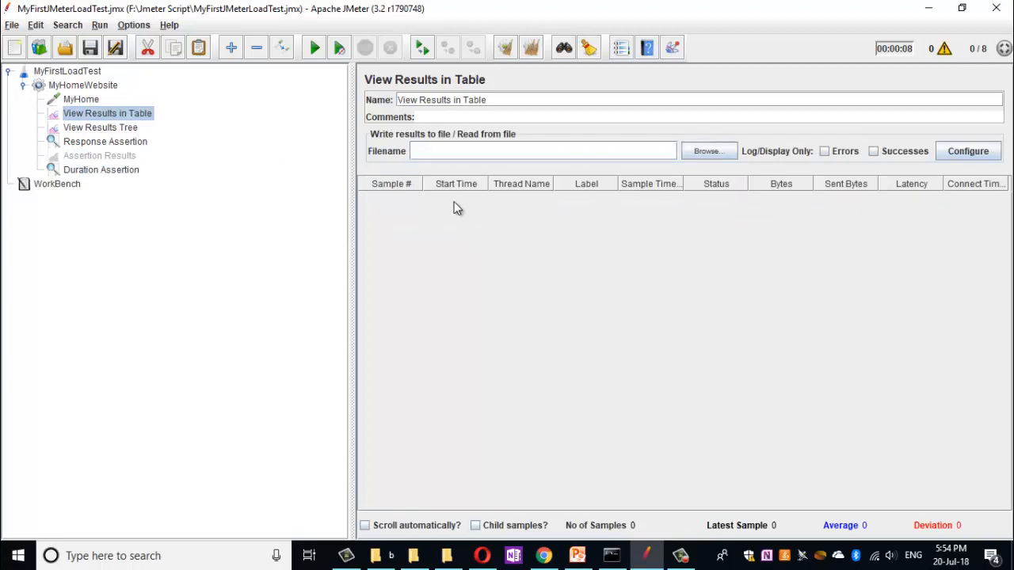
pyautogui.click(90, 47)
pyautogui.click(313, 50)
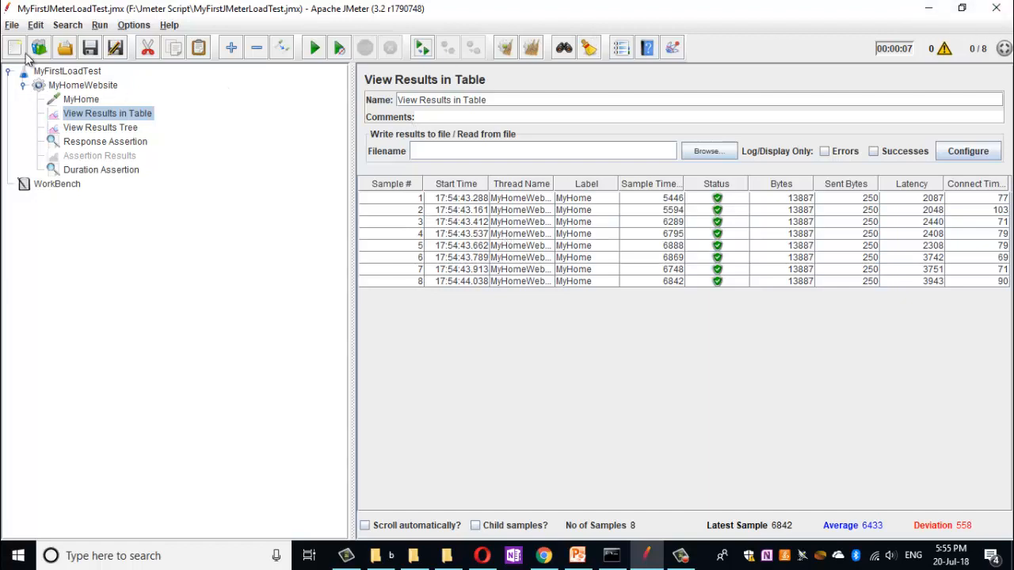
# Add a Size Assertion to the MyHomeWebsite thread group.
pyautogui.click(69, 86)
pyautogui.rightClick(68, 88)
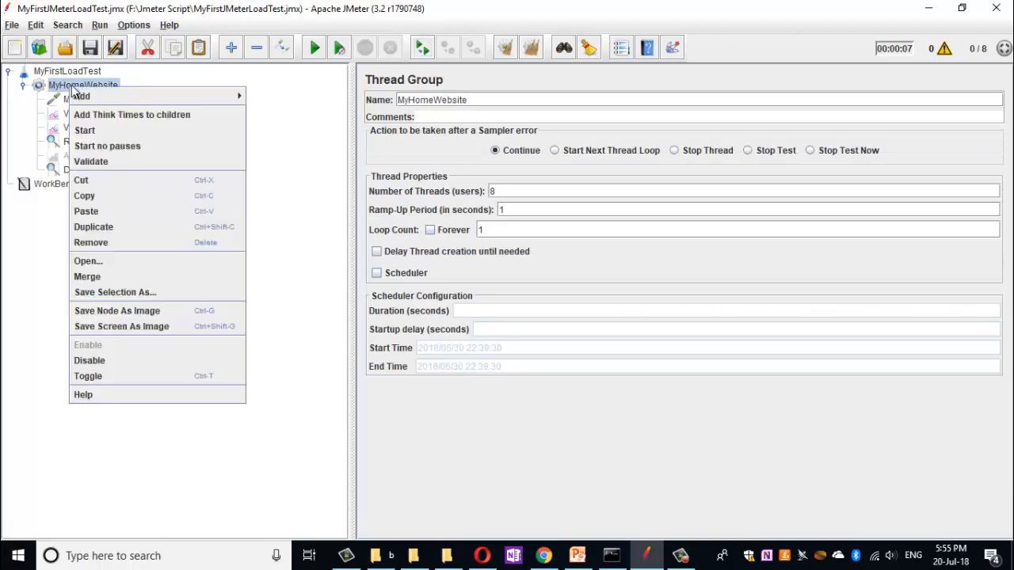
pyautogui.moveTo(214, 96)
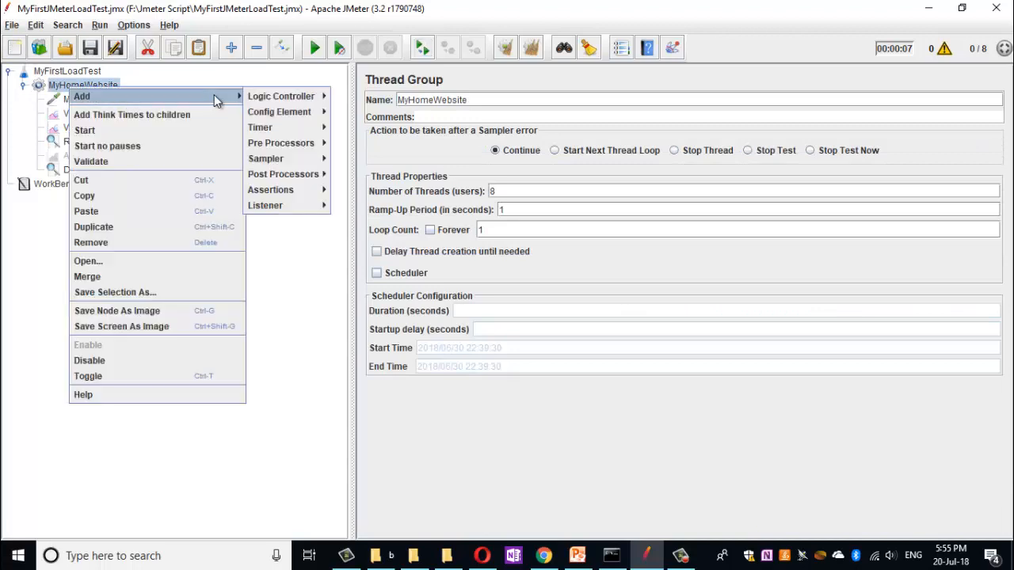
pyautogui.moveTo(297, 195)
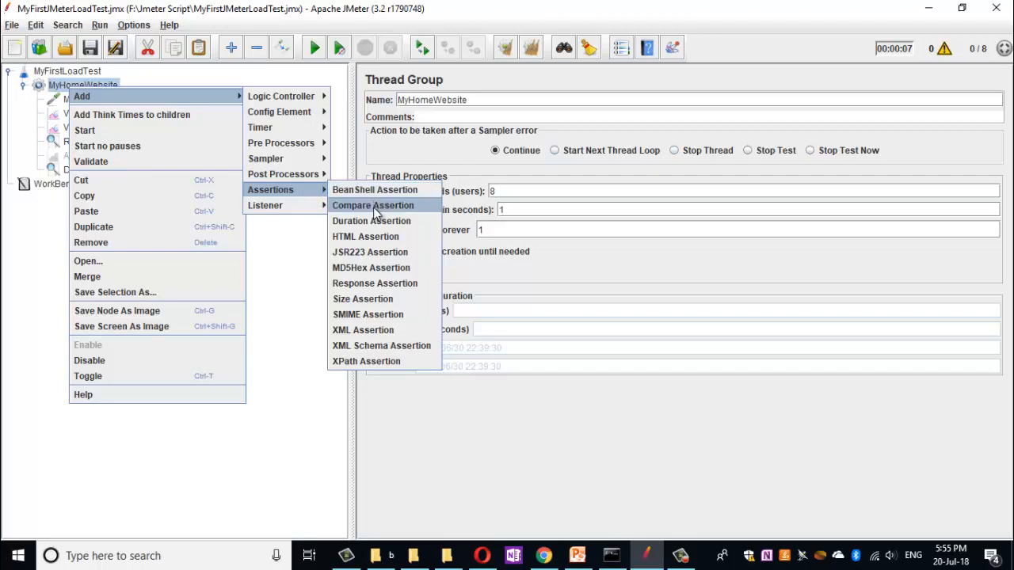
pyautogui.click(358, 300)
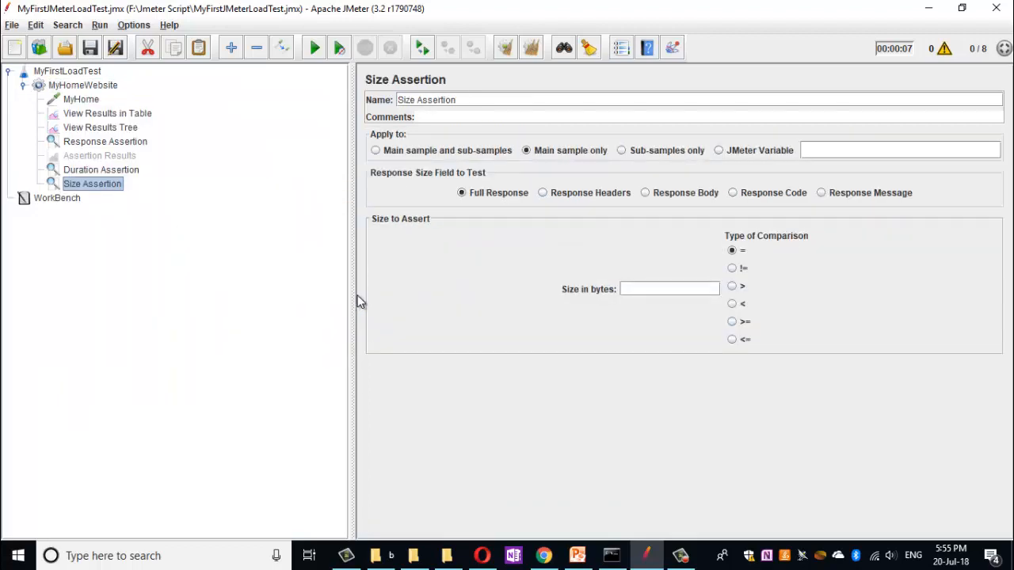
# Check the response bytes in View Results in Table and set the Size Assertion's size to 13886 bytes.
pyautogui.click(134, 117)
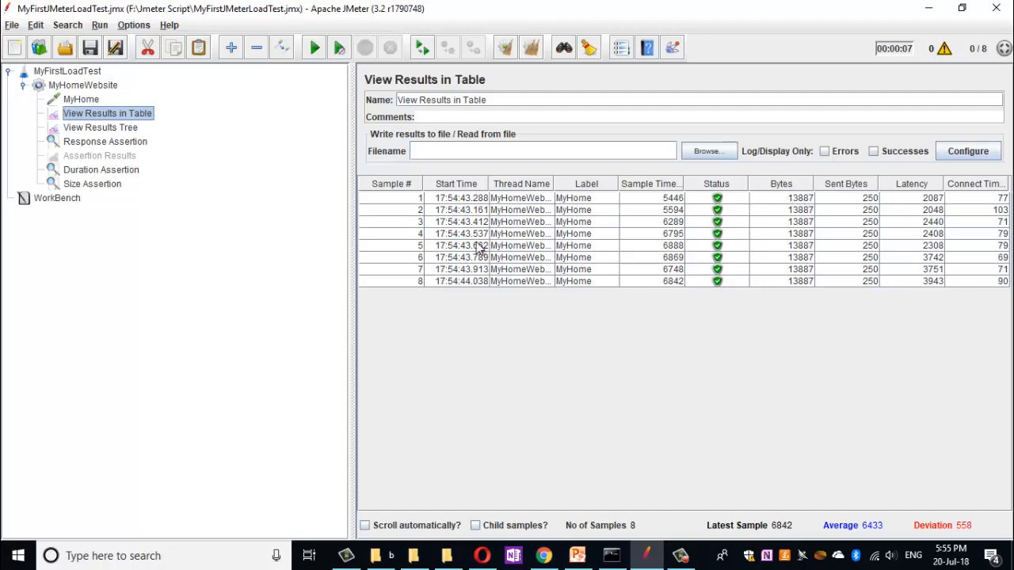
pyautogui.click(92, 184)
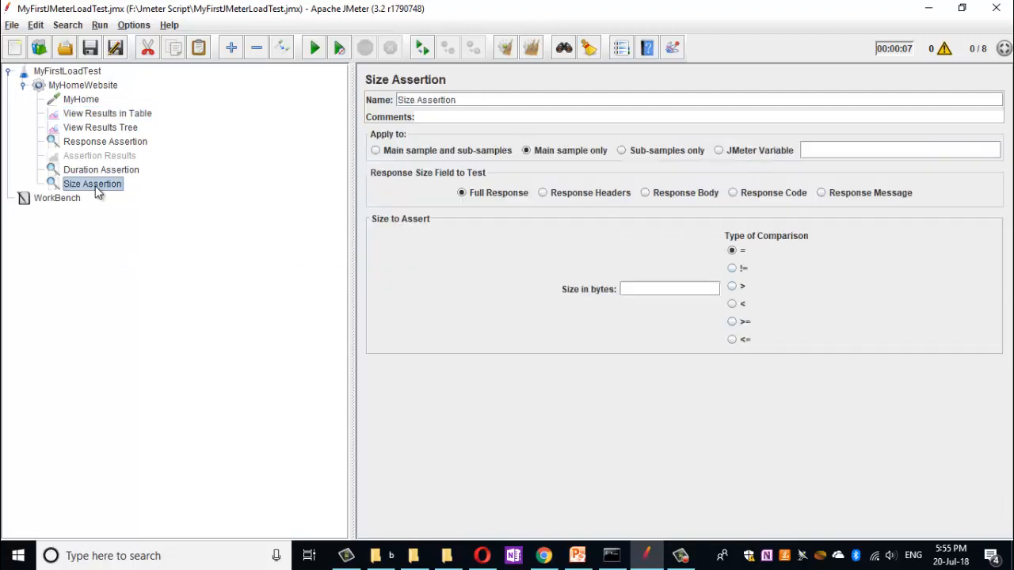
pyautogui.click(636, 290)
pyautogui.write('13886')
# Recheck the response bytes against the Size Assertion, save the test plan and run the load test with cleared results.
pyautogui.click(133, 117)
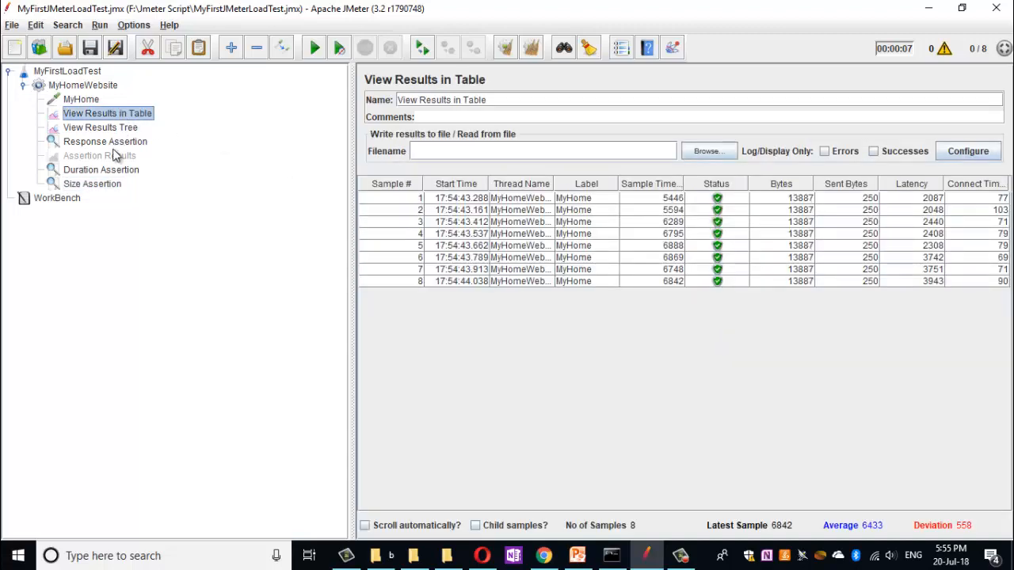
pyautogui.click(101, 187)
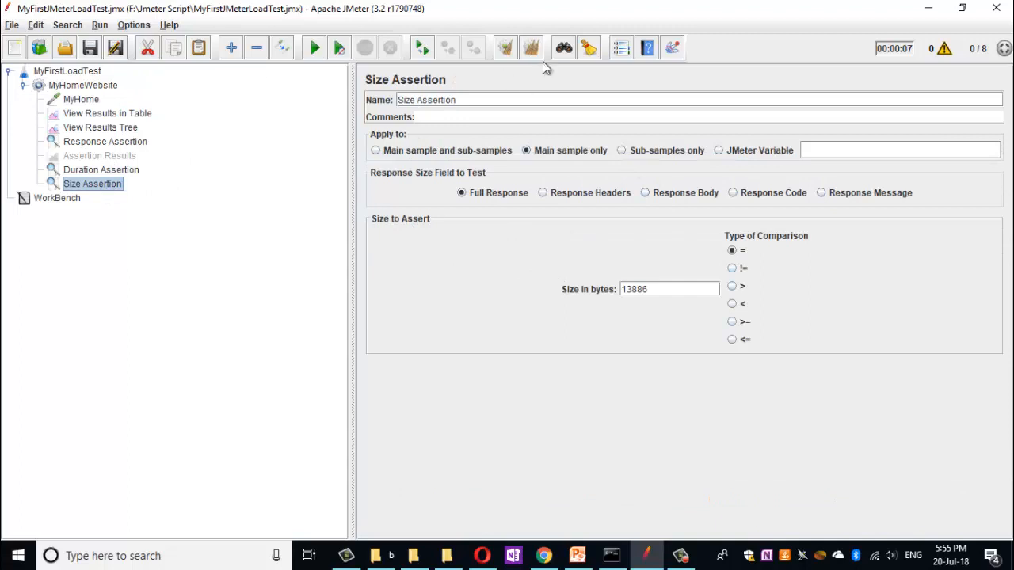
pyautogui.click(92, 54)
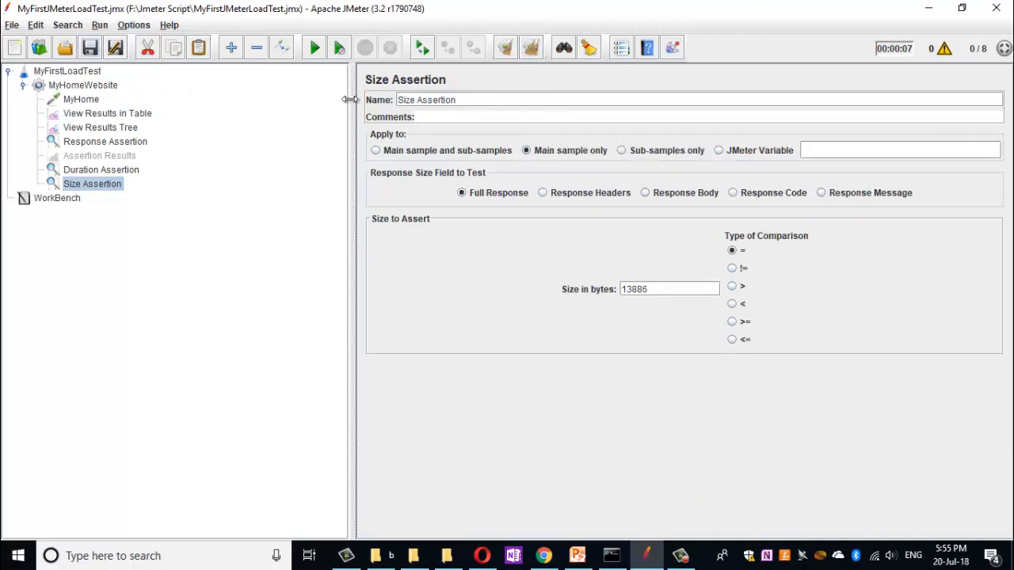
pyautogui.click(320, 54)
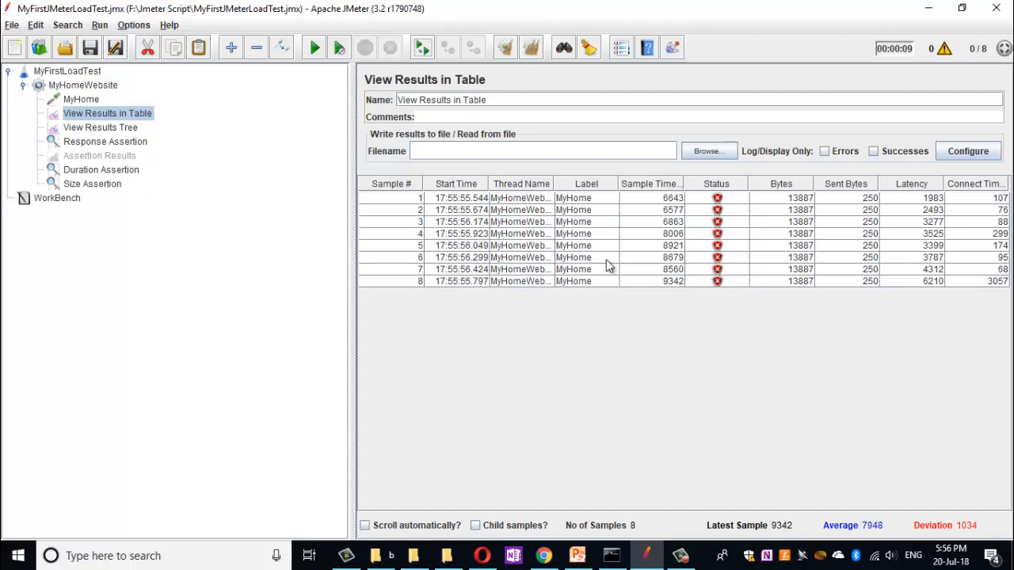
# Change the Size Assertion's size to 13888 bytes.
pyautogui.click(92, 184)
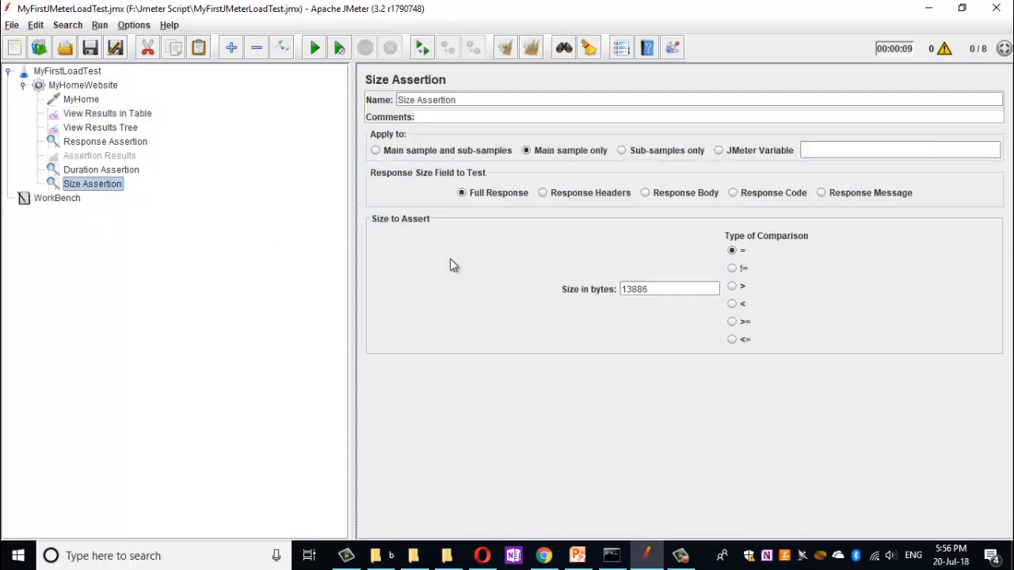
pyautogui.click(671, 292)
pyautogui.press('BackSpace')
pyautogui.write('8')
# Save the test plan, rerun the load test and check each sample's status in View Results in Table.
pyautogui.click(90, 48)
pyautogui.click(319, 50)
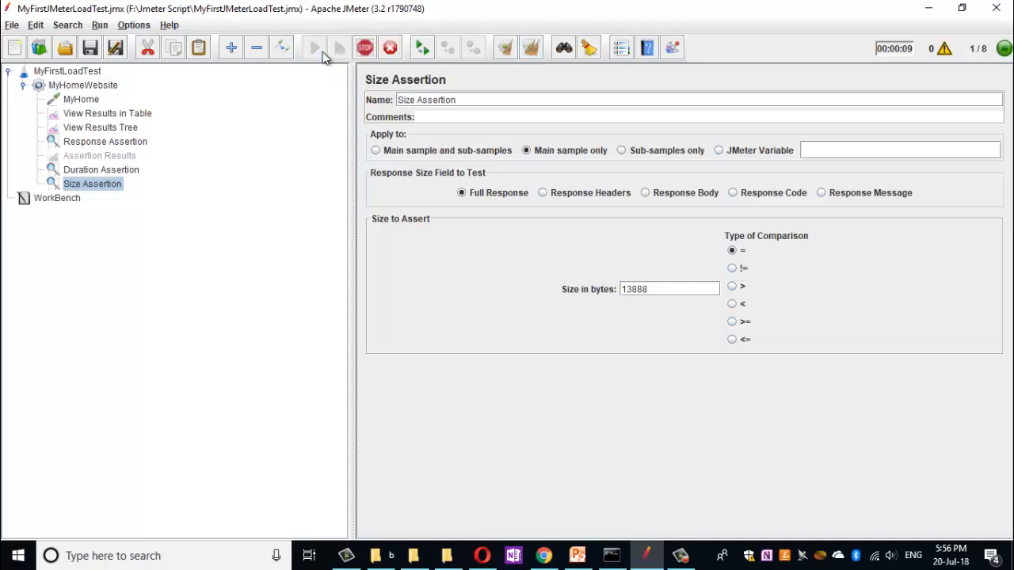
pyautogui.click(120, 114)
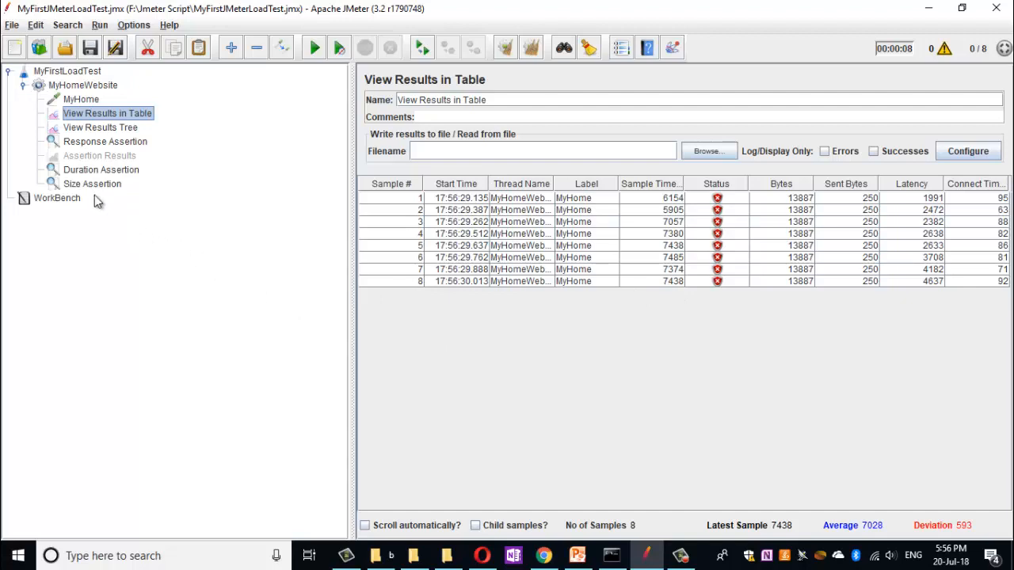
pyautogui.click(109, 171)
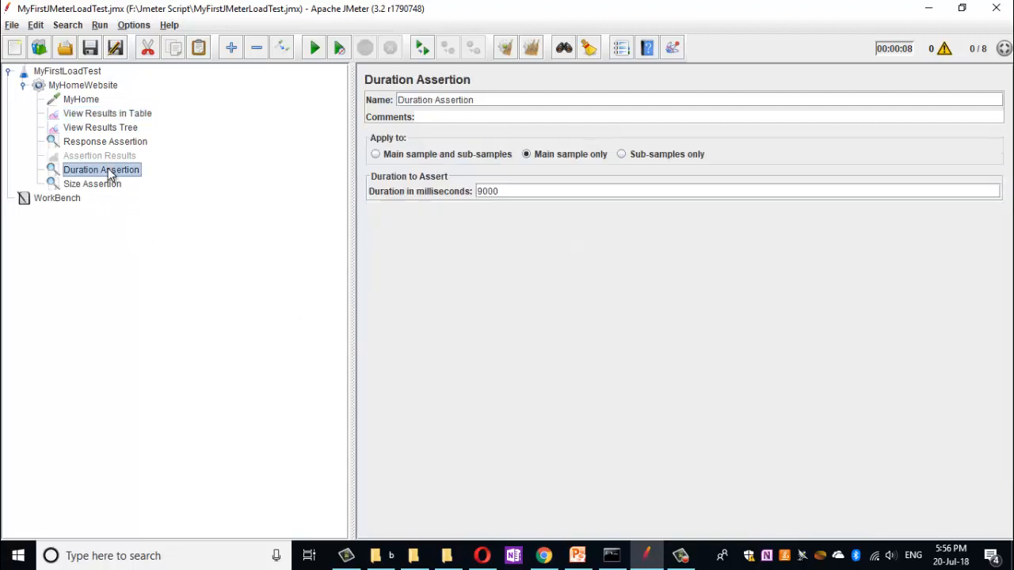
# Disable the Duration Assertion and save the test plan.
pyautogui.rightClick(110, 174)
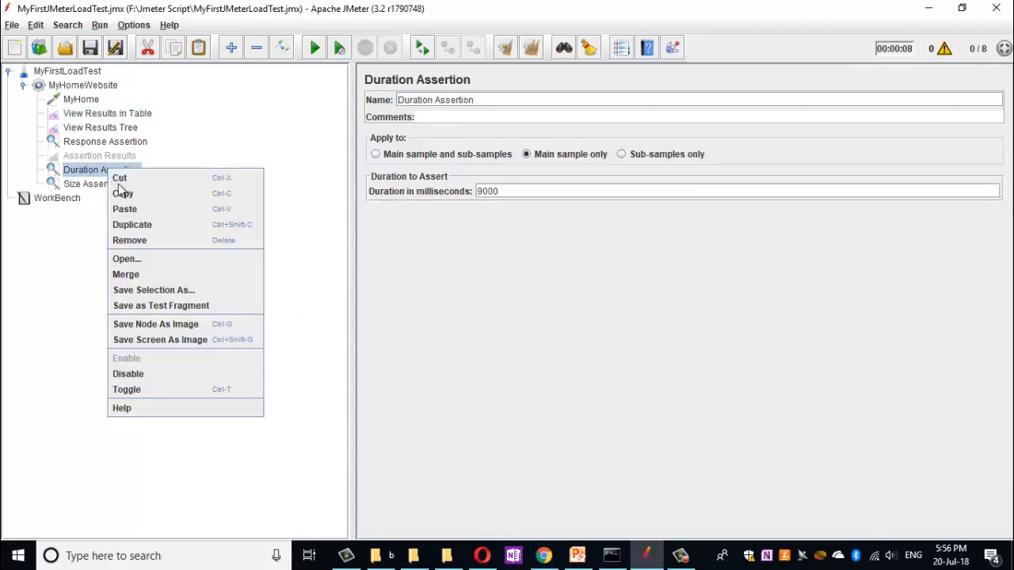
pyautogui.click(115, 374)
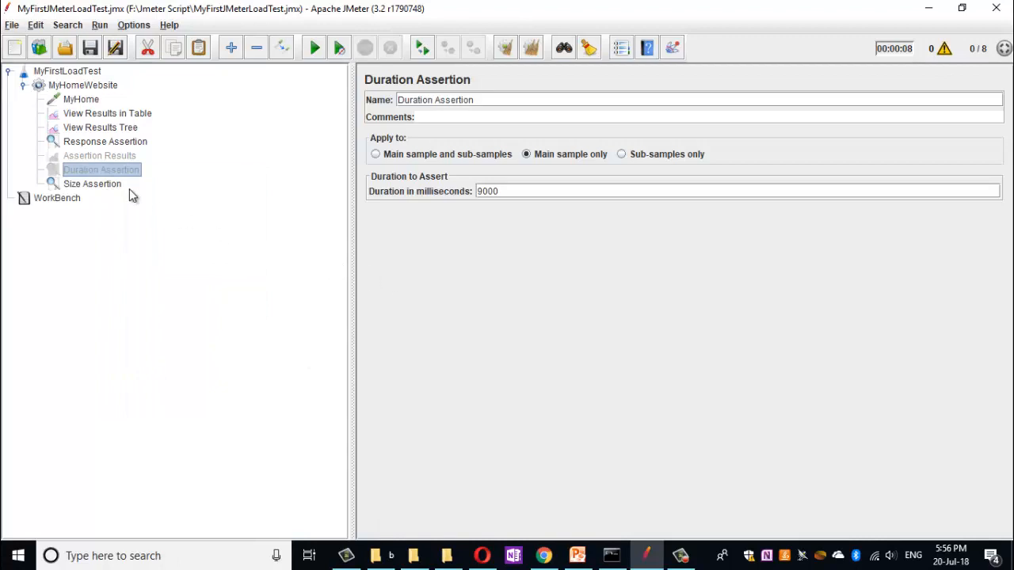
pyautogui.click(93, 49)
# Set the Size Assertion's size to 13887 bytes.
pyautogui.click(100, 186)
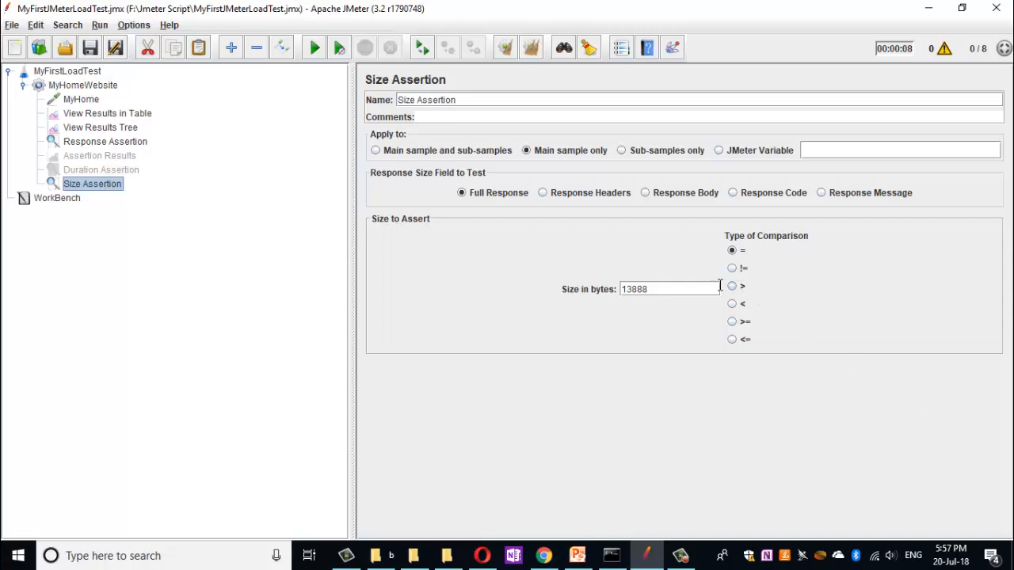
pyautogui.click(665, 291)
pyautogui.press('BackSpace')
pyautogui.write('7')
# Enable the Duration Assertion again.
pyautogui.rightClick(106, 169)
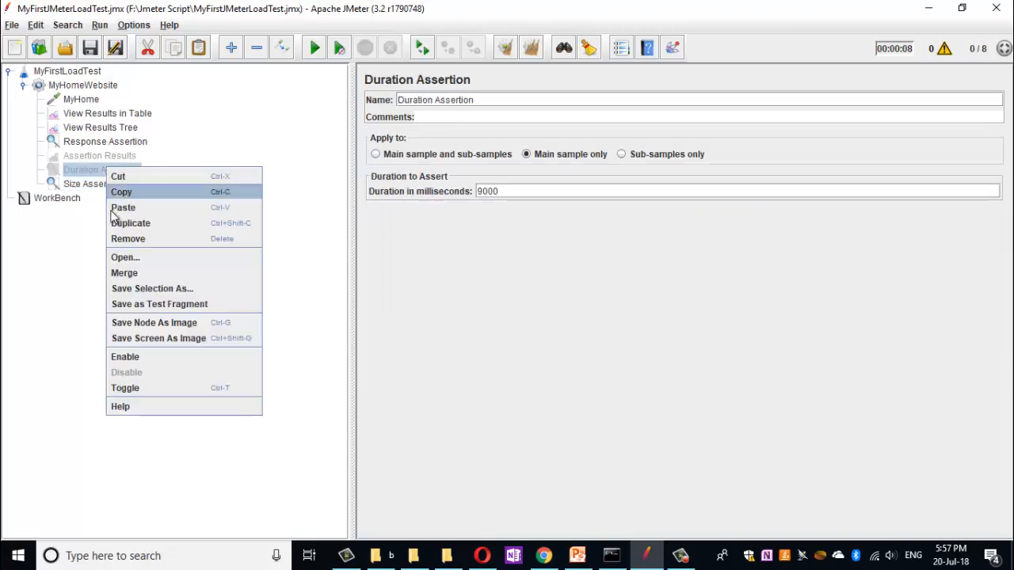
pyautogui.click(127, 356)
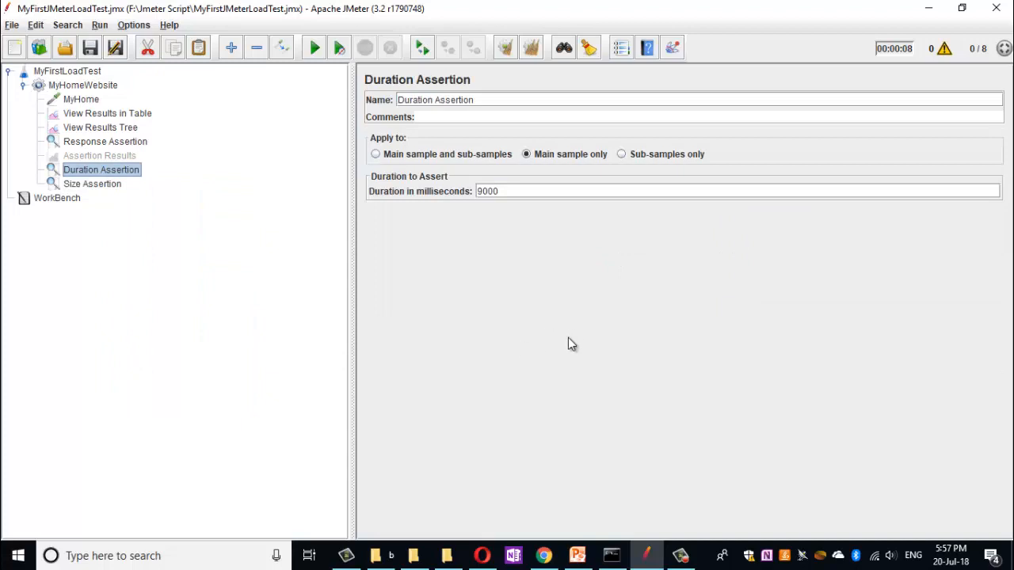
# Save the test plan and run the load test with cleared results, showing the samples in View Results in Table.
pyautogui.click(90, 48)
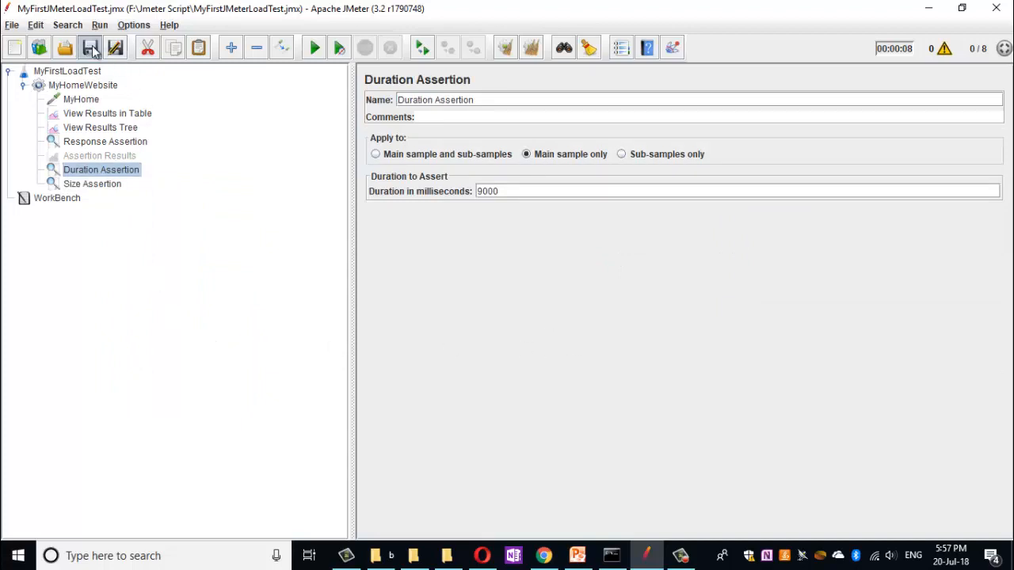
pyautogui.click(533, 49)
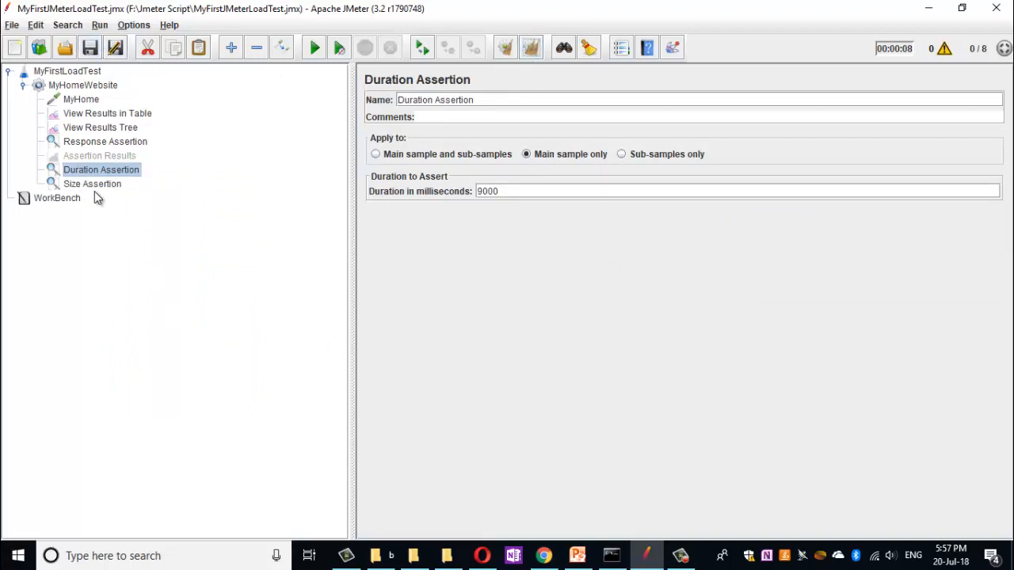
pyautogui.click(106, 113)
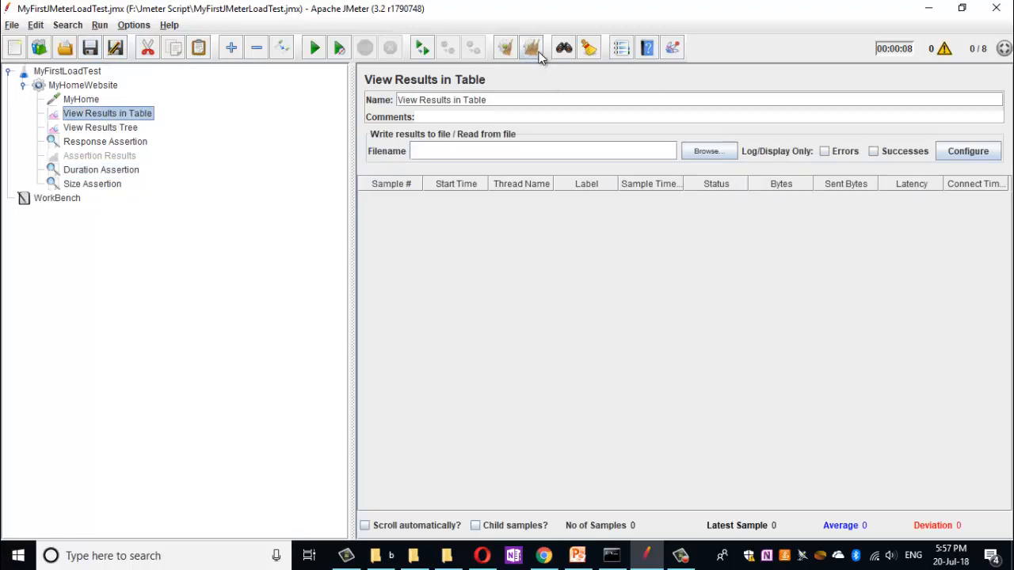
pyautogui.hotkey('ctrl', 'r')
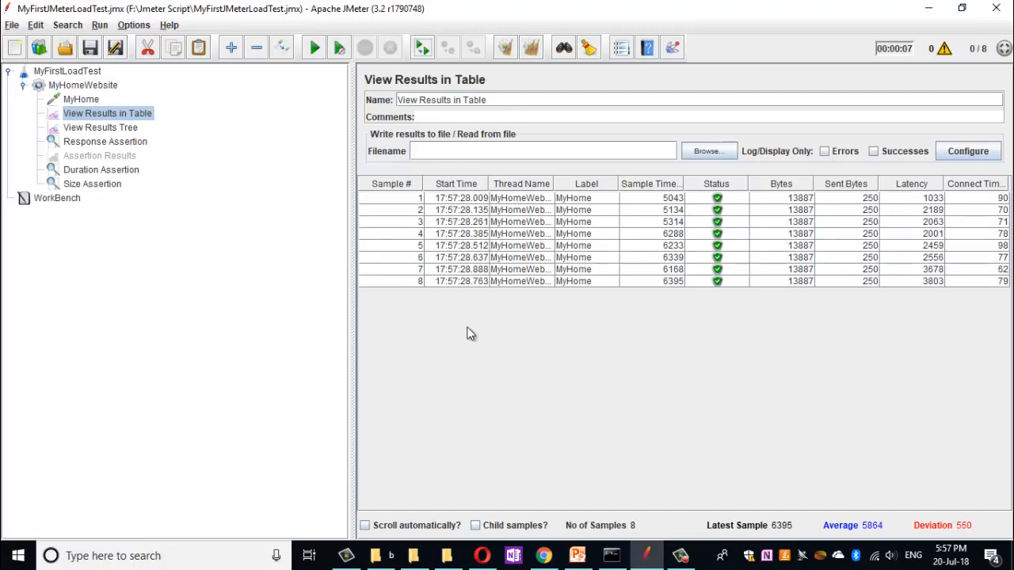
# Disable the Size Assertion in the MyHomeWebsite thread group.
pyautogui.click(89, 183)
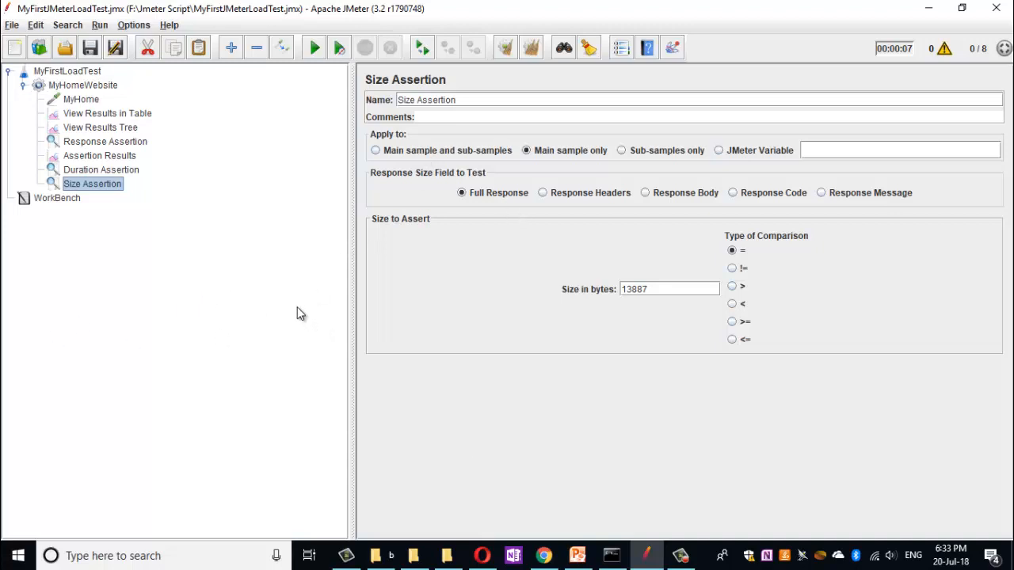
pyautogui.rightClick(99, 189)
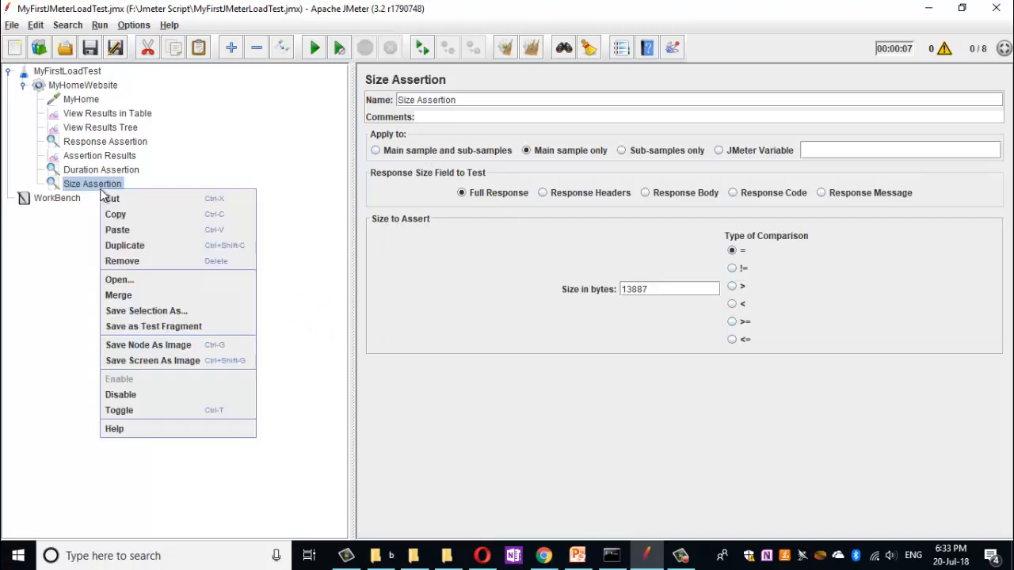
pyautogui.click(126, 395)
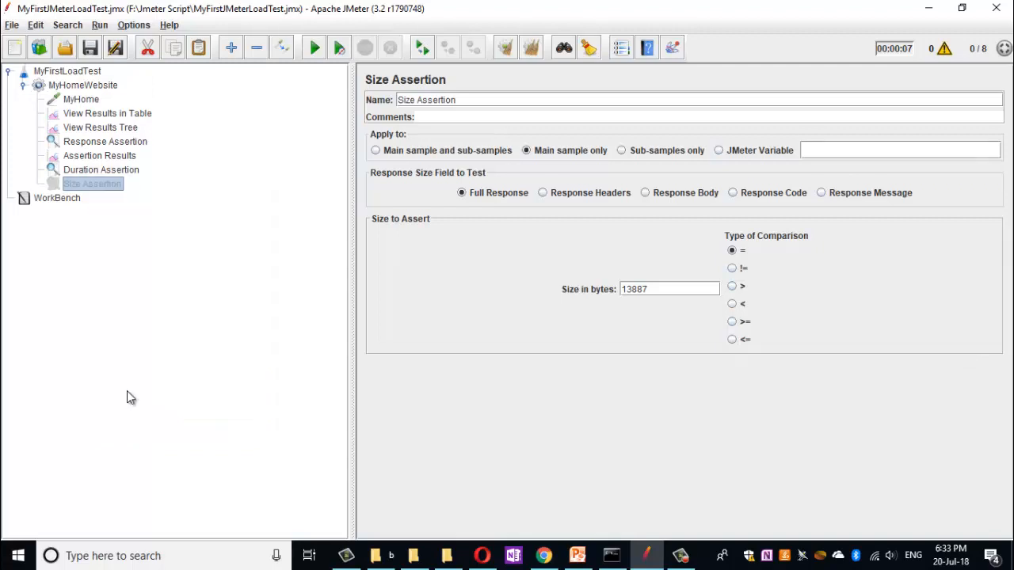
# Add an HTML Assertion to the MyHomeWebsite thread group and run the load test with Assertion Results displayed.
pyautogui.click(88, 89)
pyautogui.rightClick(89, 89)
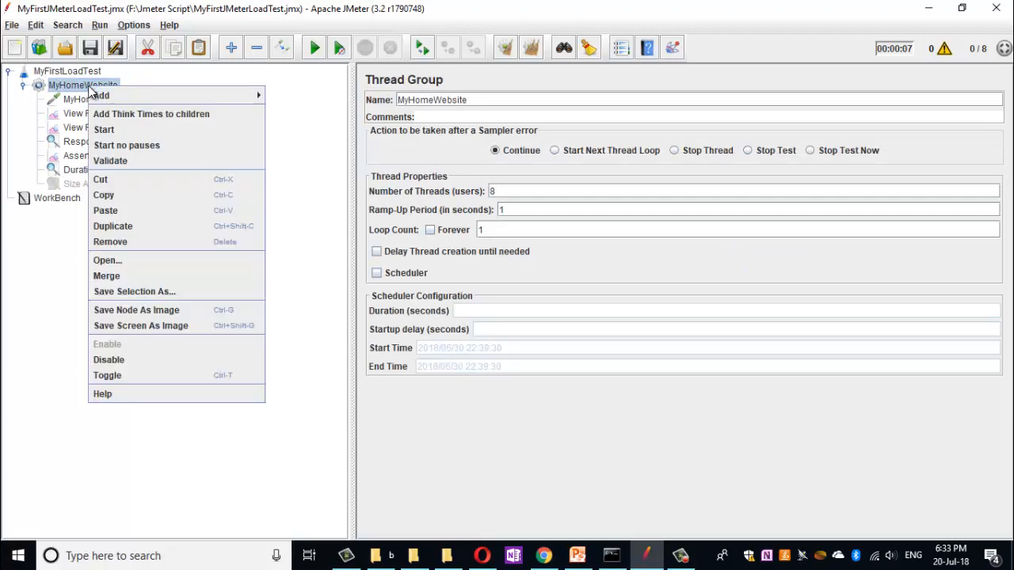
pyautogui.moveTo(138, 97)
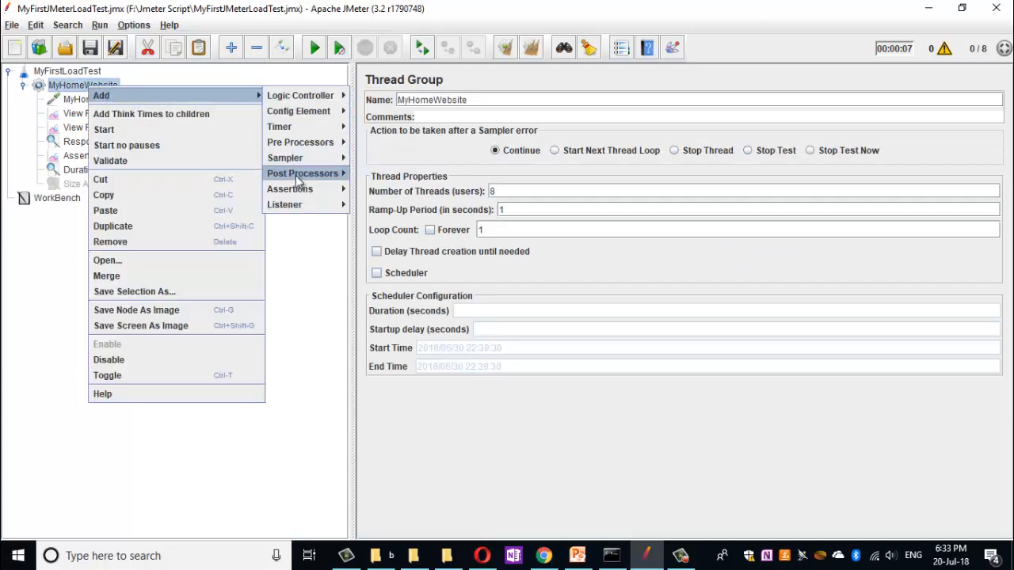
pyautogui.moveTo(305, 188)
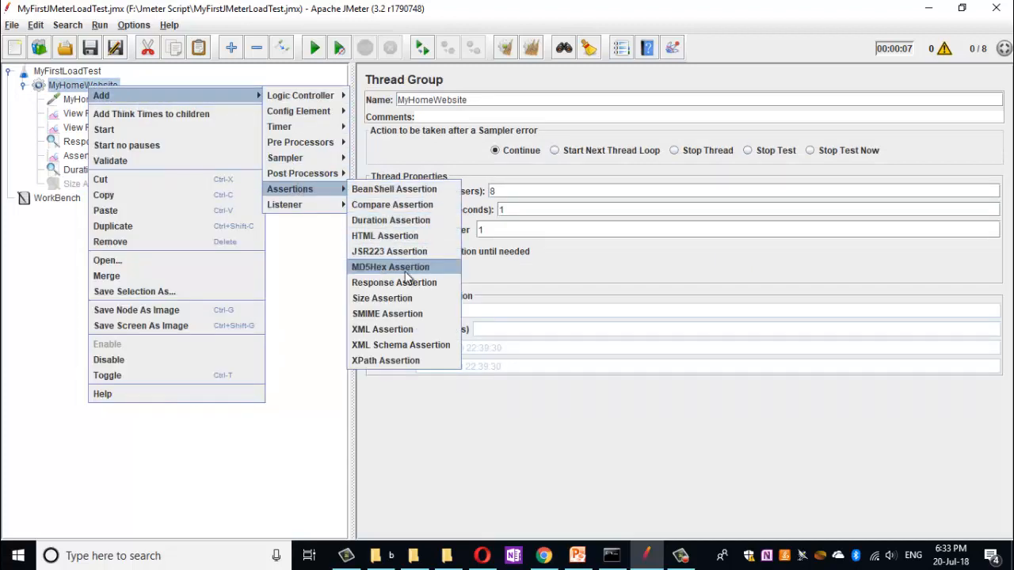
pyautogui.click(406, 234)
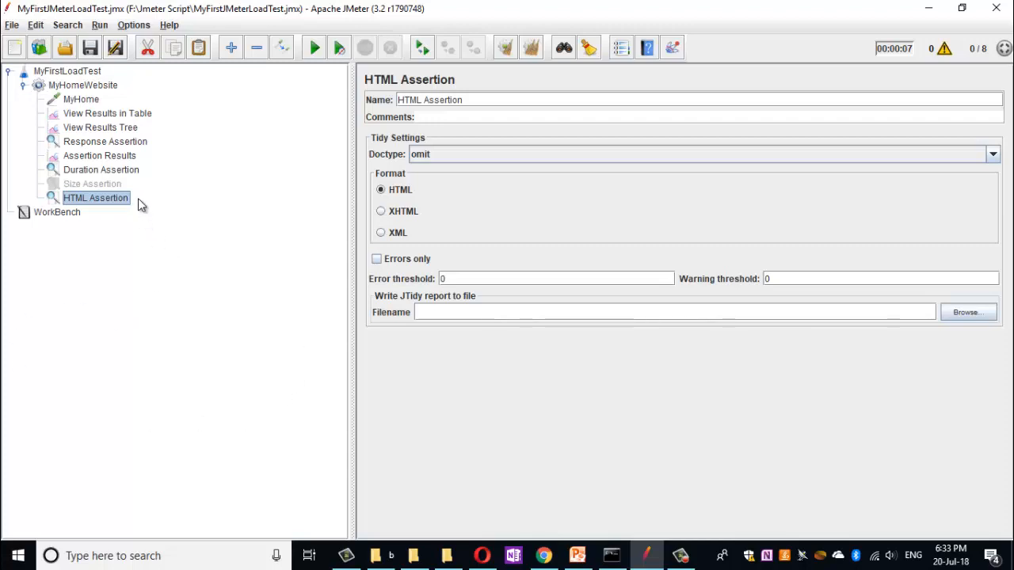
pyautogui.click(119, 156)
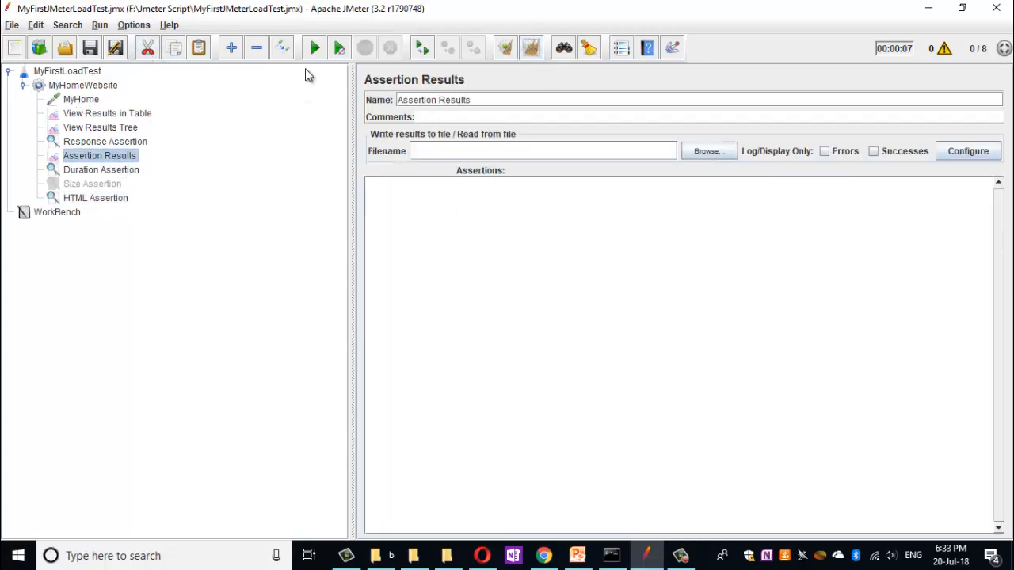
pyautogui.click(315, 48)
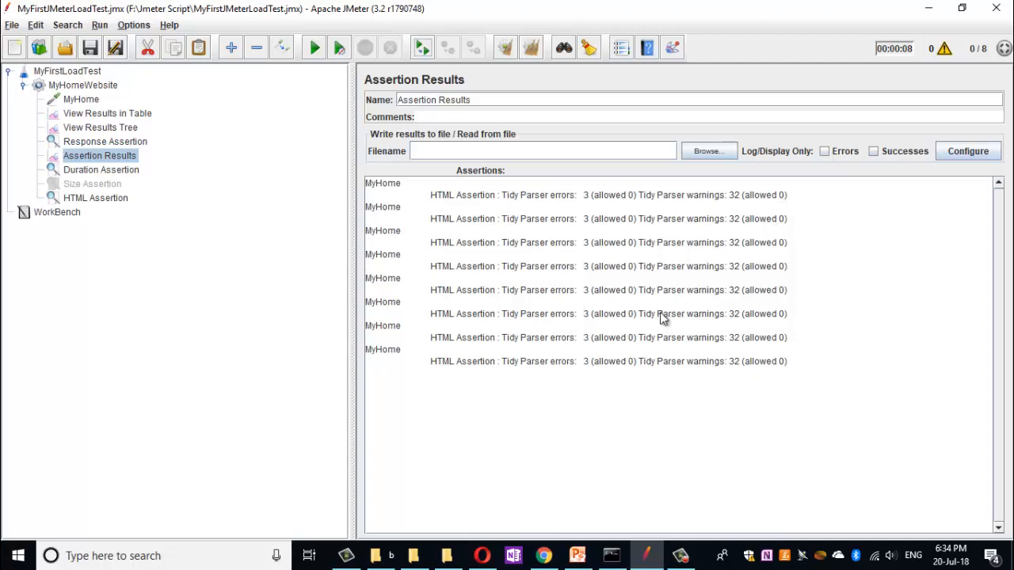
# Set the HTML Assertion's error threshold to 4 and its warning threshold to 33.
pyautogui.click(106, 201)
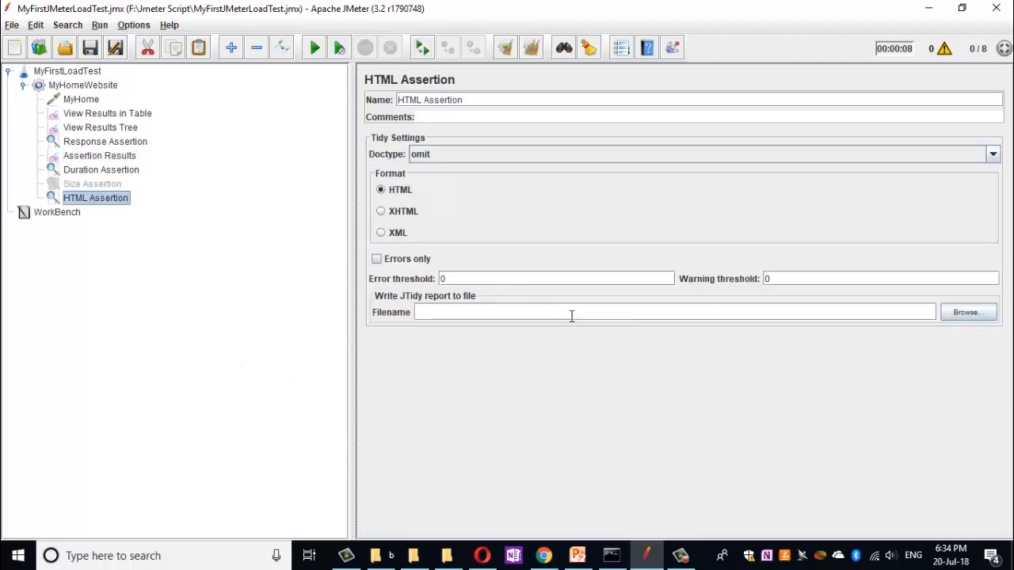
pyautogui.click(470, 278)
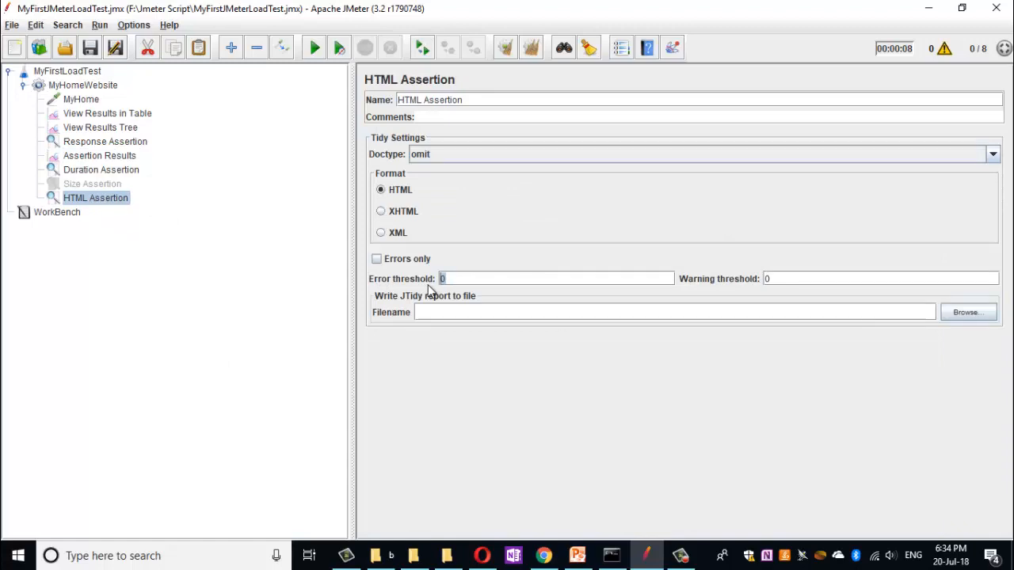
pyautogui.write('44')
pyautogui.press('Tab')
pyautogui.write('33')
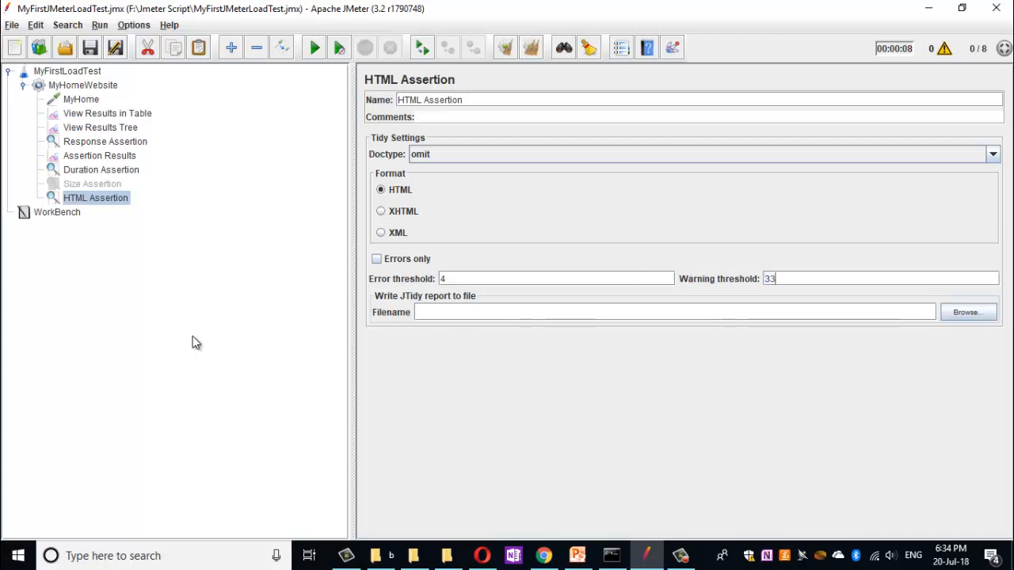
# Save the test plan, rerun the load test with cleared results and check Assertion Results and View Results in Table.
pyautogui.click(89, 48)
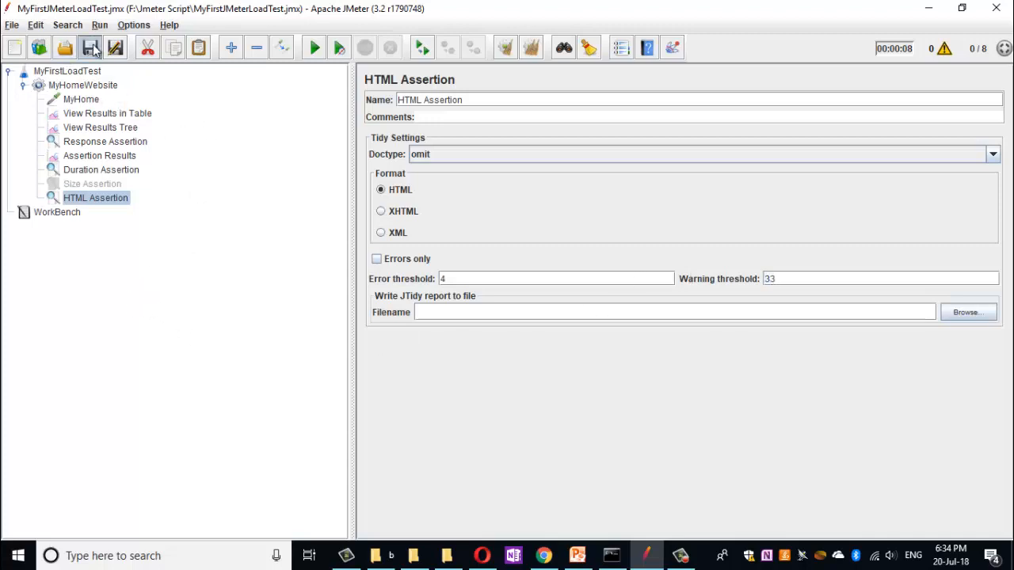
pyautogui.click(531, 49)
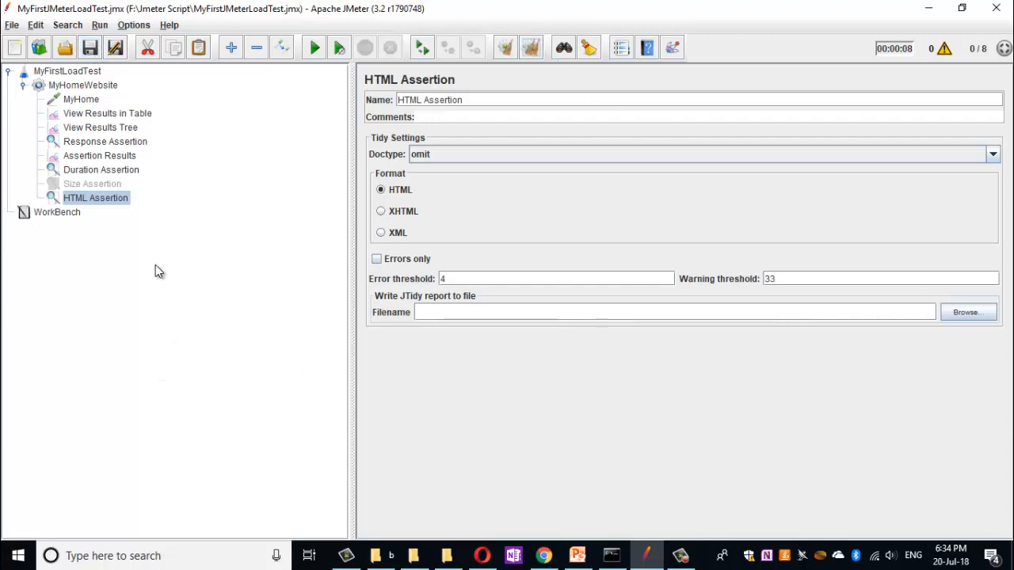
pyautogui.click(111, 156)
pyautogui.hotkey('ctrl', 'r')
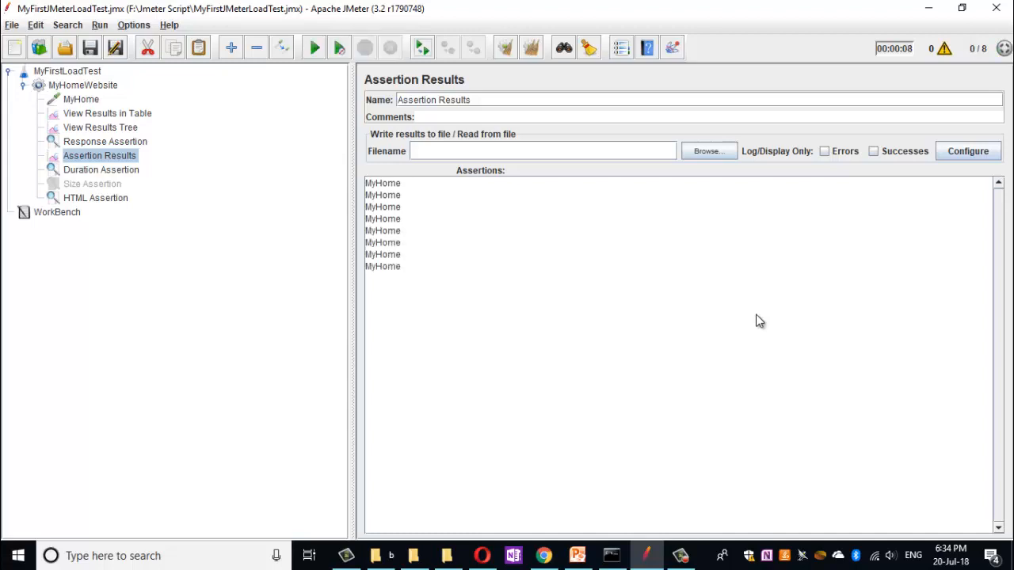
pyautogui.click(108, 116)
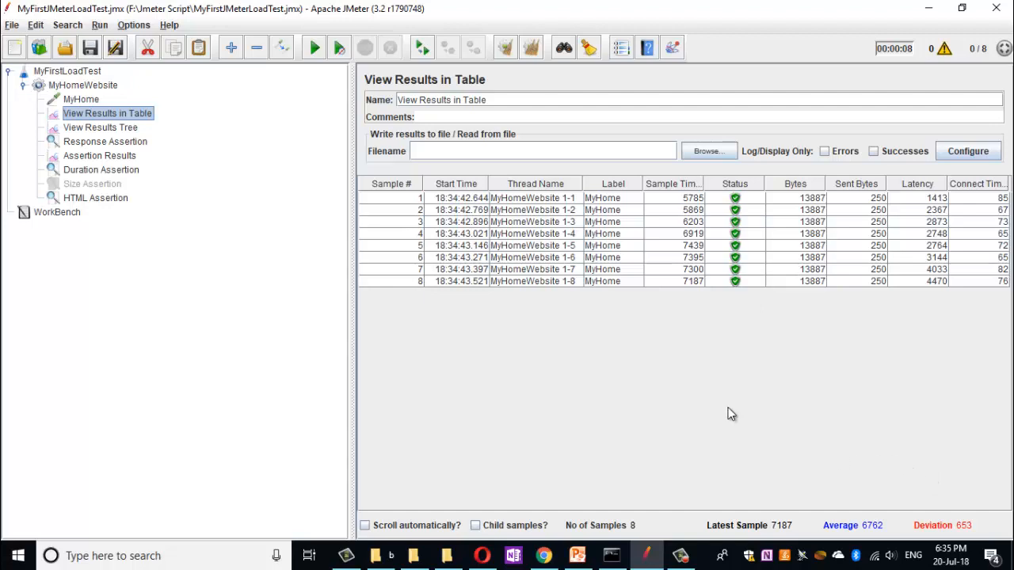
# Choose HTMLAssertion.txt in the Report\AssertionResult folder as the HTML Assertion's JTidy report file.
pyautogui.click(96, 198)
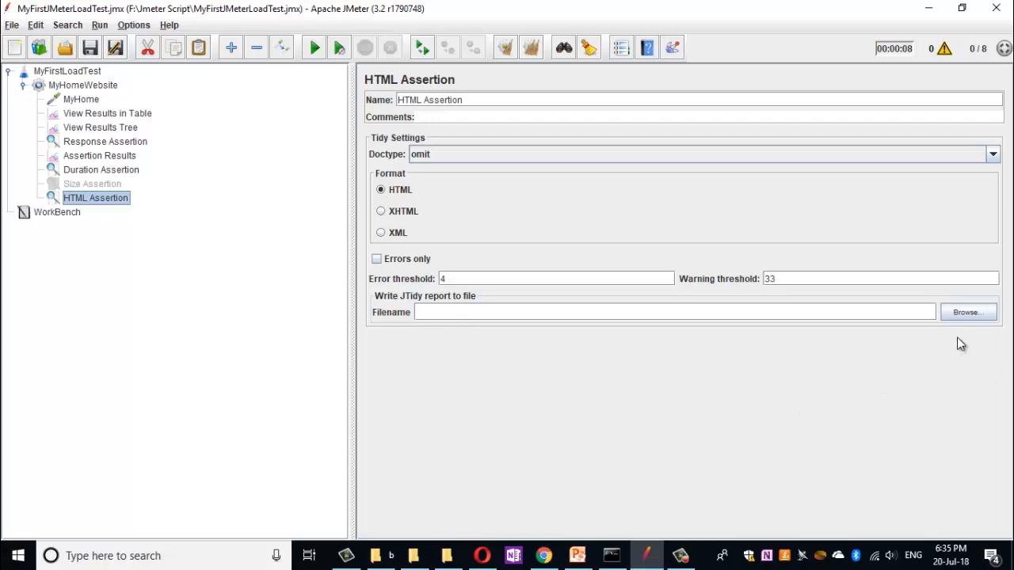
pyautogui.click(959, 312)
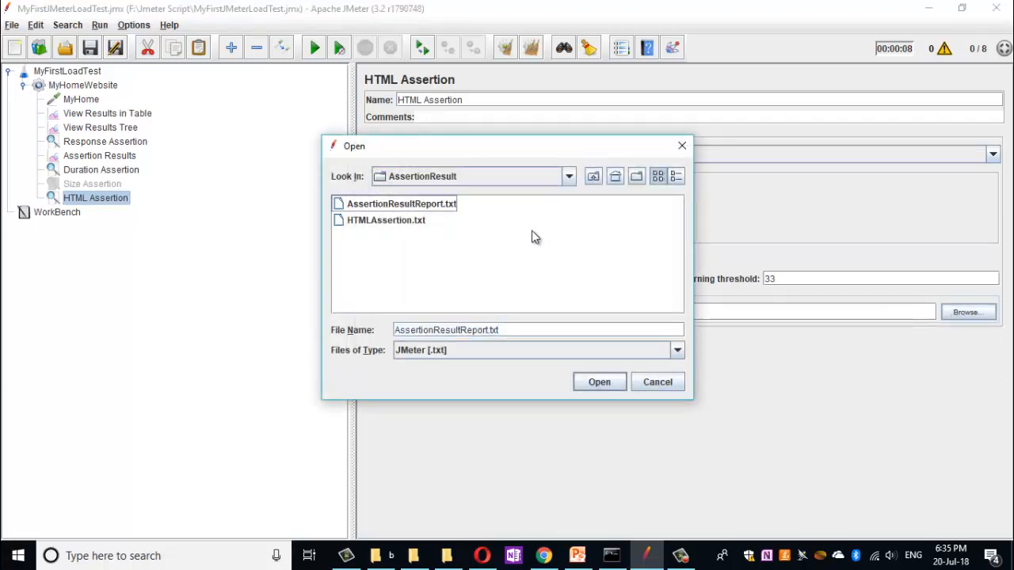
pyautogui.click(569, 177)
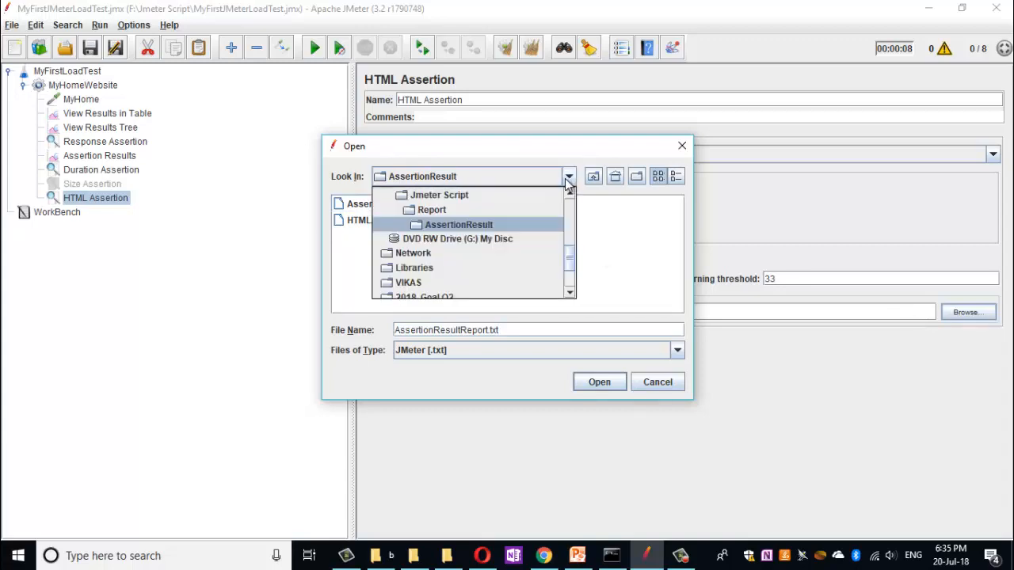
pyautogui.click(450, 211)
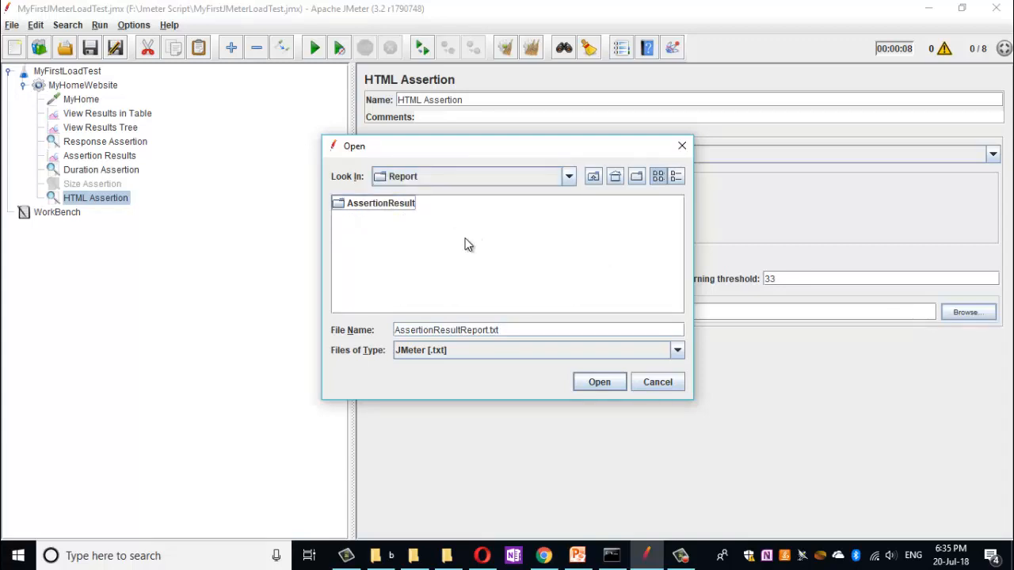
pyautogui.doubleClick(388, 202)
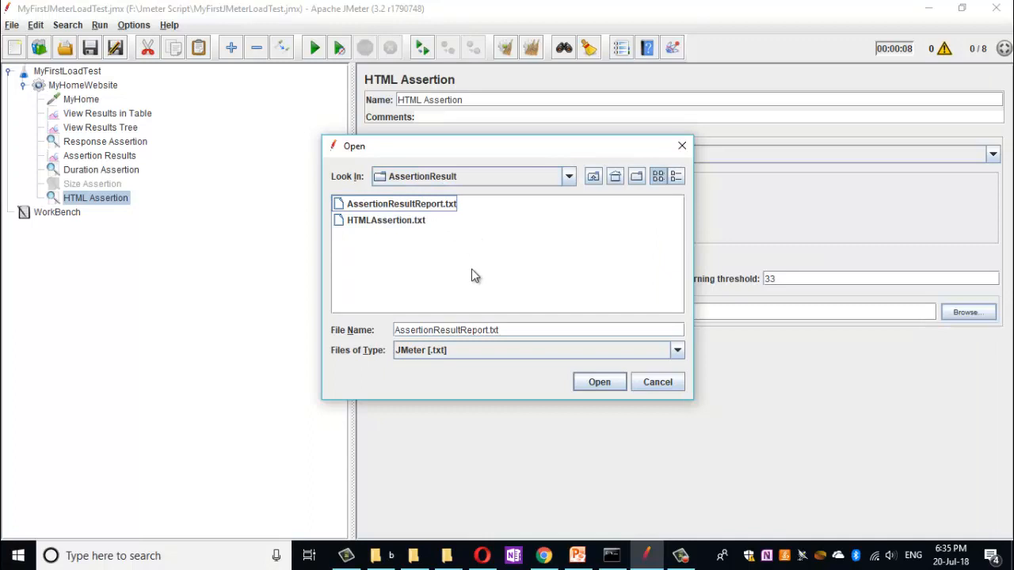
pyautogui.doubleClick(397, 222)
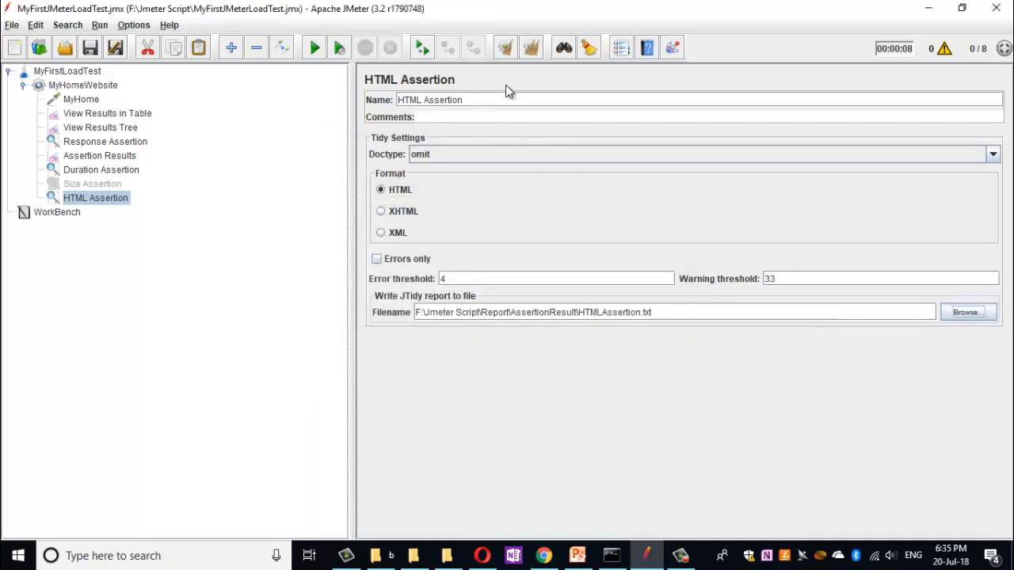
# Clear all previous results and run the load test again with Assertion Results displayed.
pyautogui.click(533, 54)
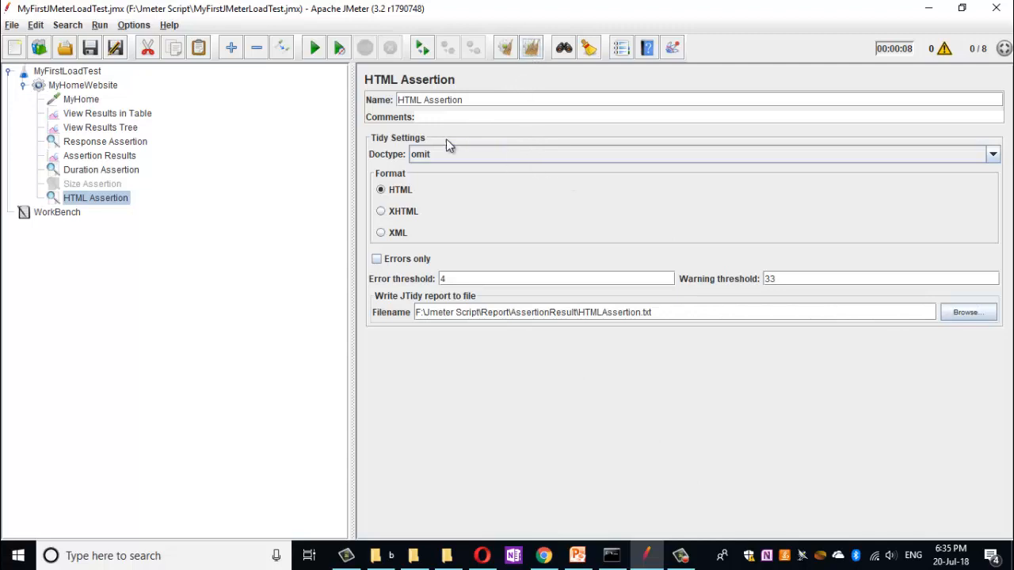
pyautogui.click(97, 113)
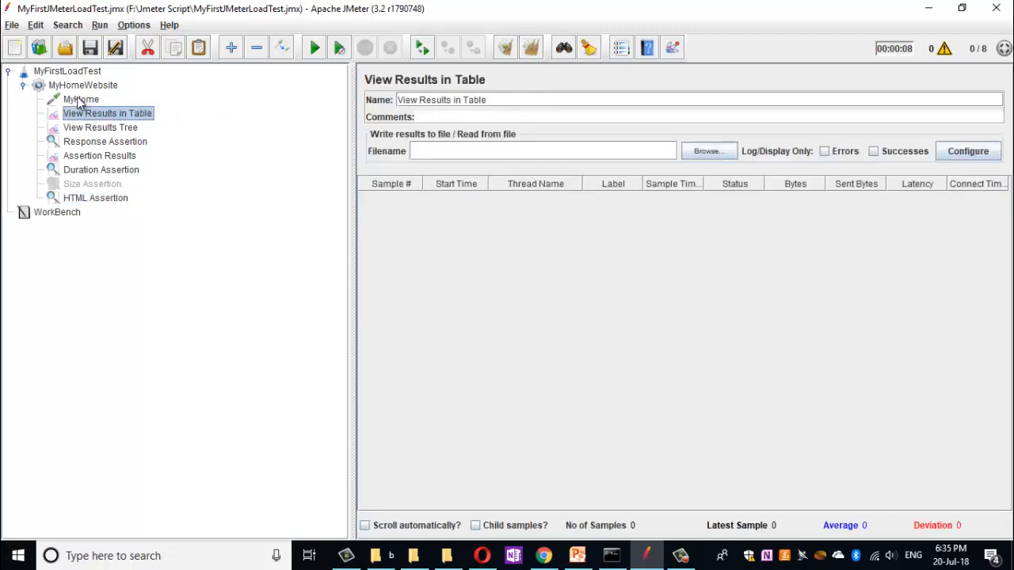
pyautogui.click(96, 156)
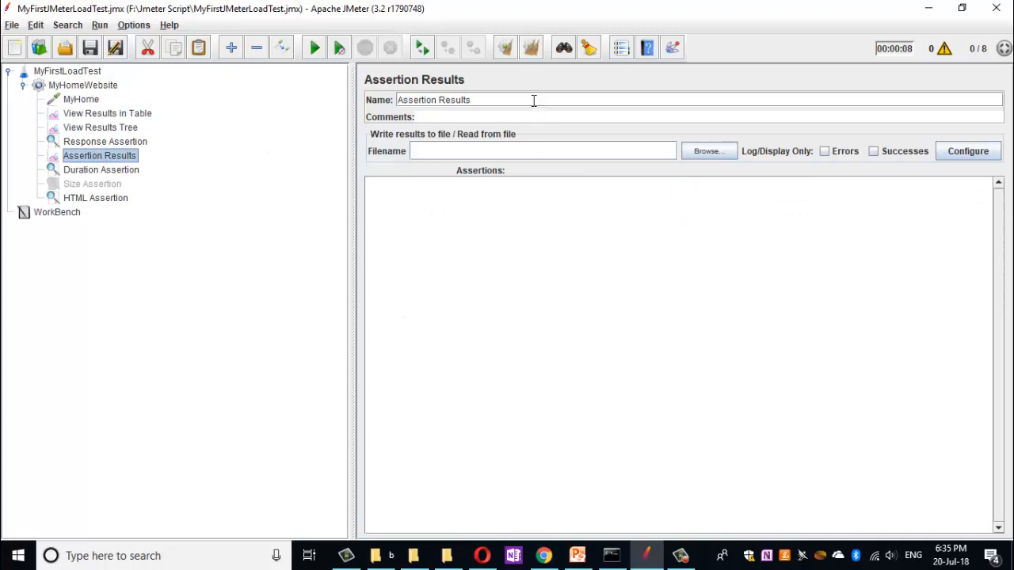
pyautogui.click(314, 47)
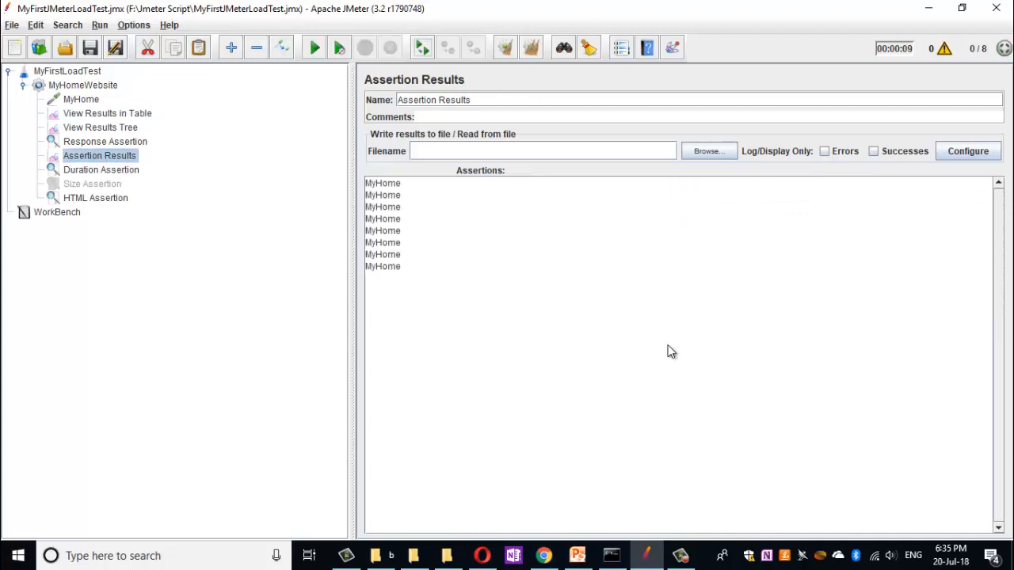
# Check the run in View Results in Table and read the HTMLAssertion report file in the Report\AssertionResult folder.
pyautogui.click(106, 113)
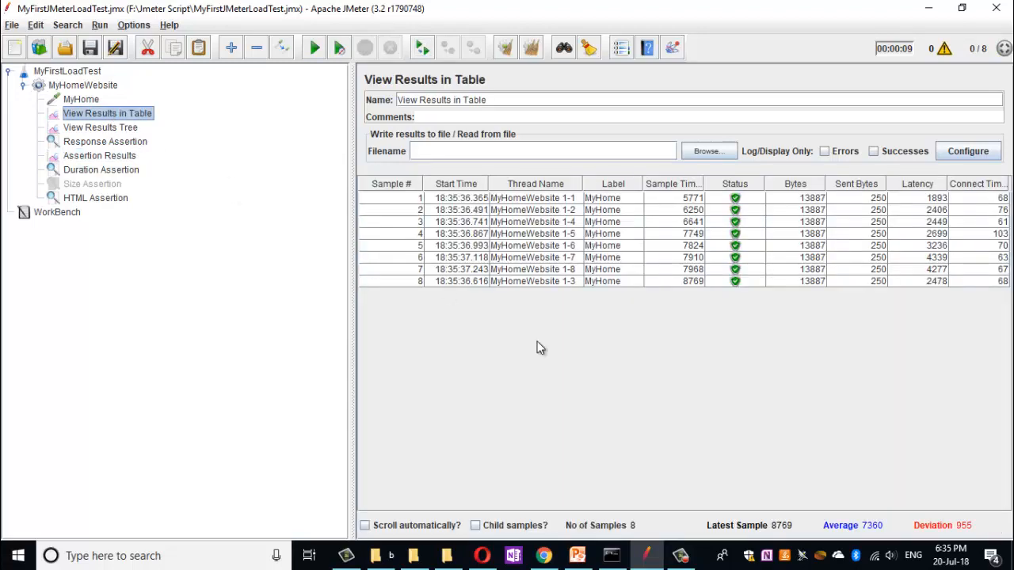
pyautogui.click(446, 555)
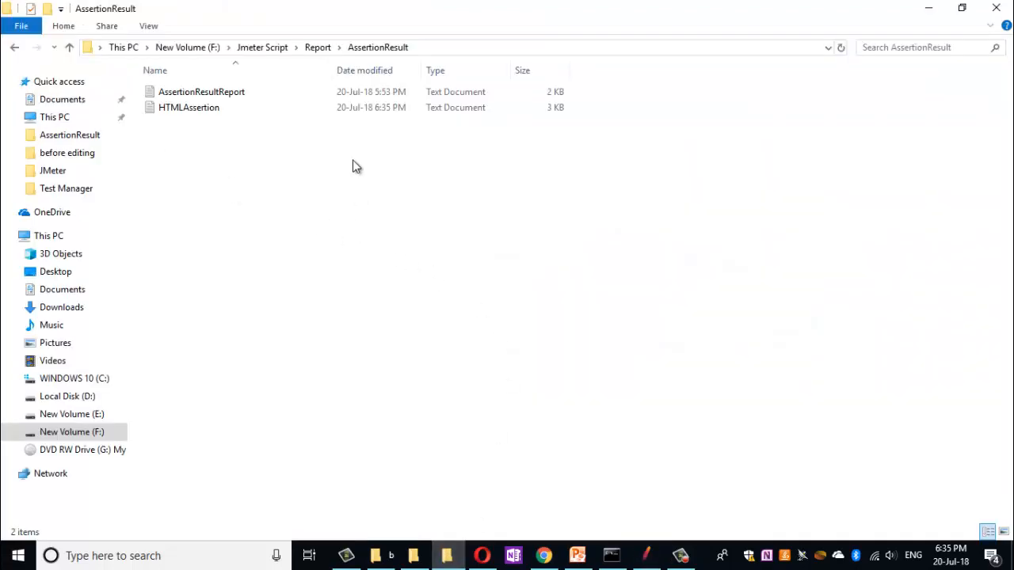
pyautogui.doubleClick(201, 108)
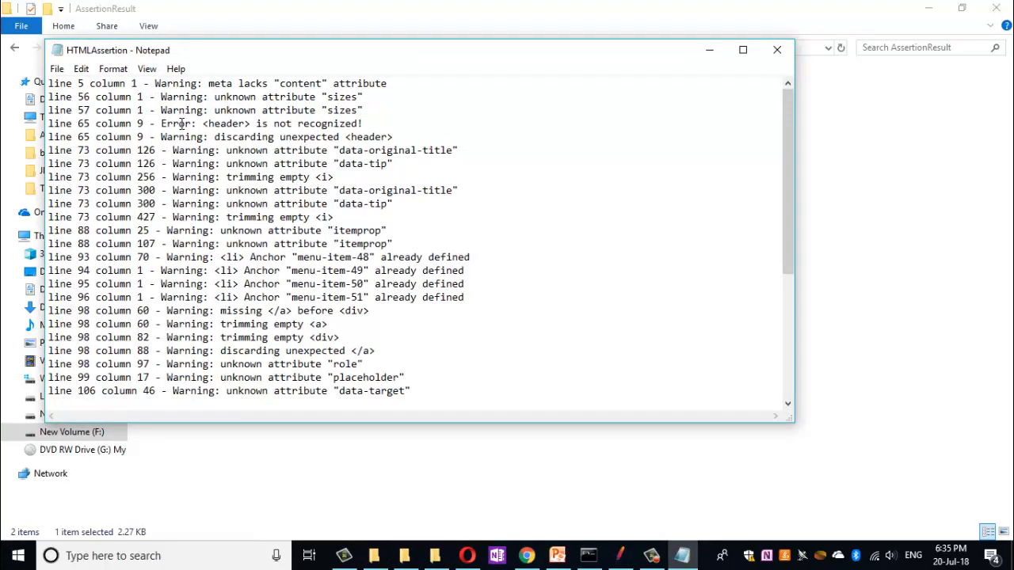
pyautogui.click(777, 49)
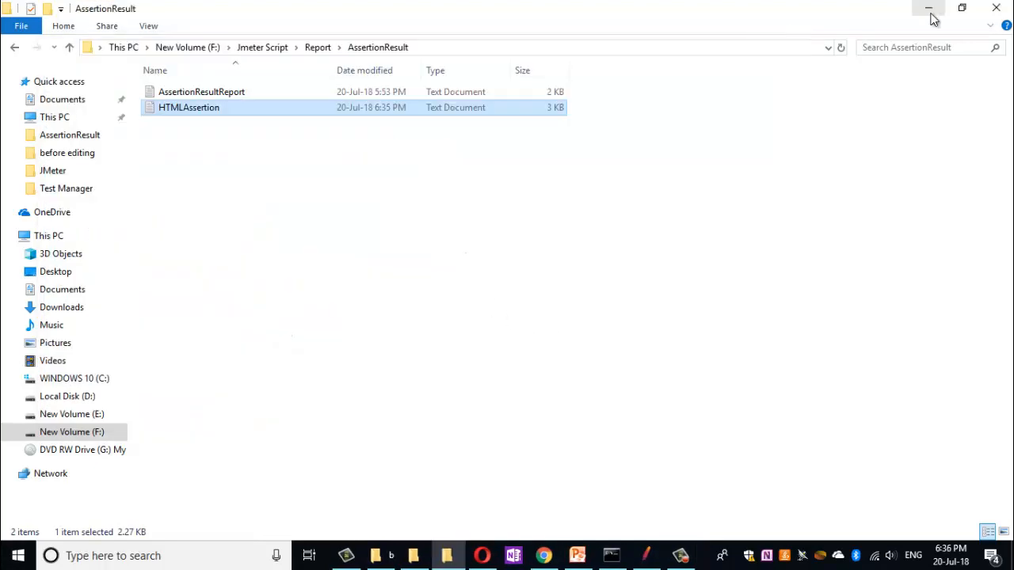
pyautogui.click(929, 9)
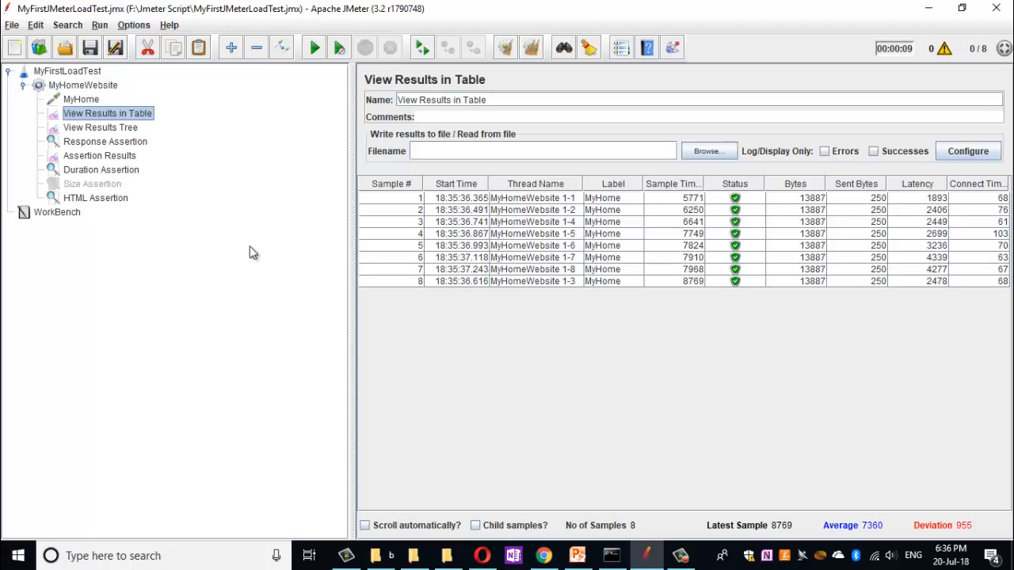
# Consult the Steps slide in PowerPoint and add an XML Assertion to the MyHomeWebsite thread group in JMeter.
pyautogui.hotkey('alt', 'Tab')
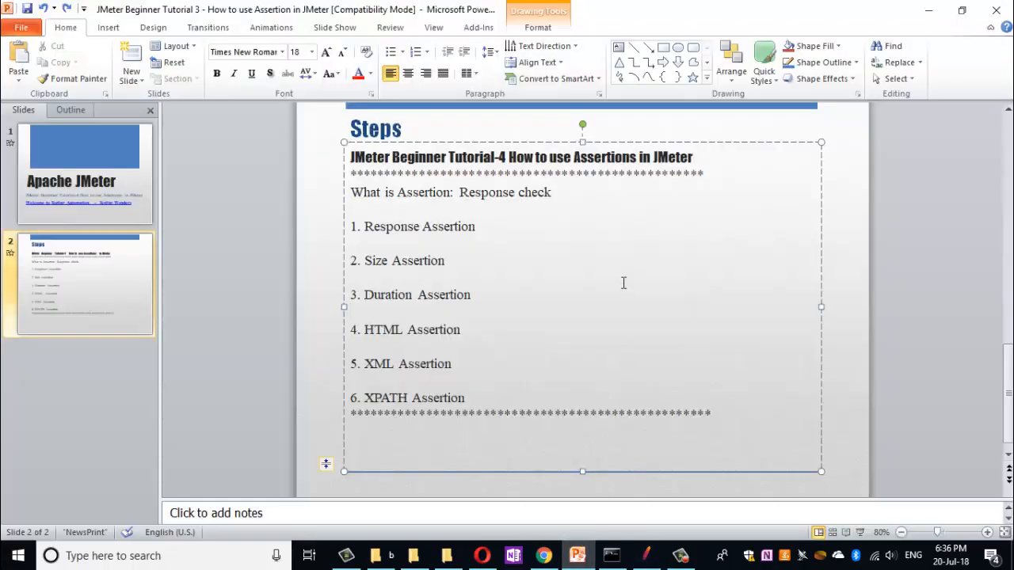
pyautogui.click(929, 11)
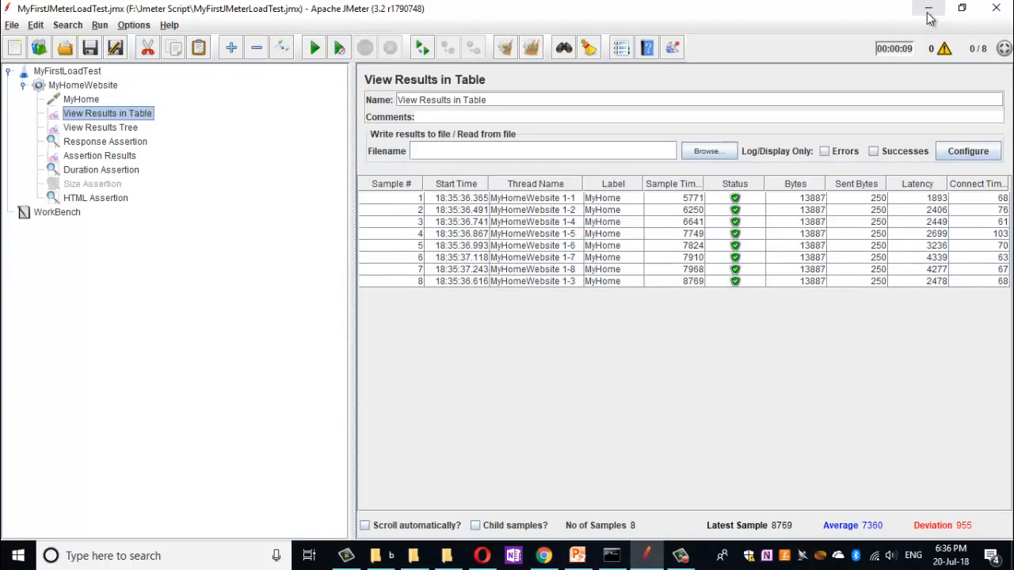
pyautogui.click(76, 89)
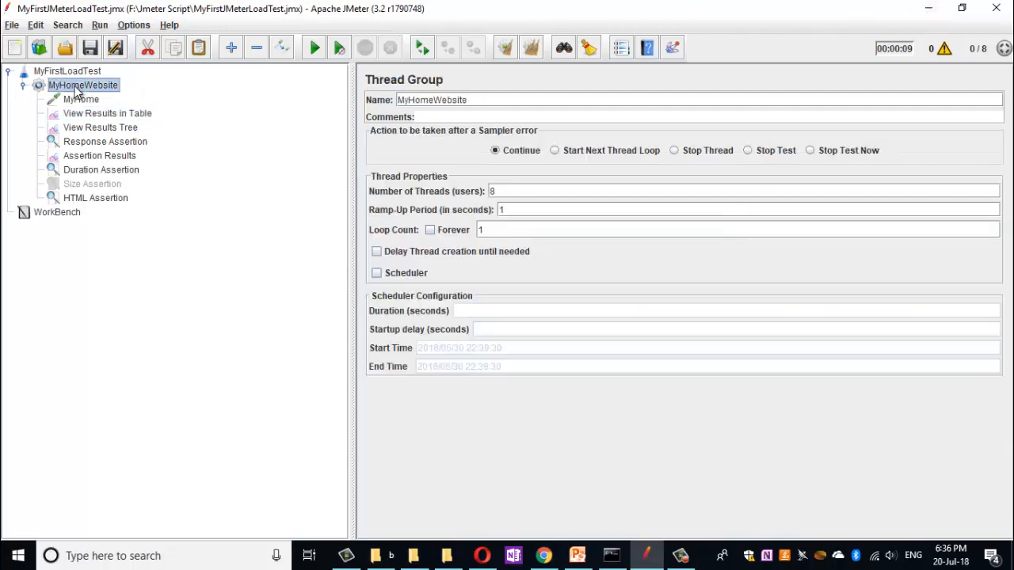
pyautogui.rightClick(76, 91)
pyautogui.moveTo(226, 96)
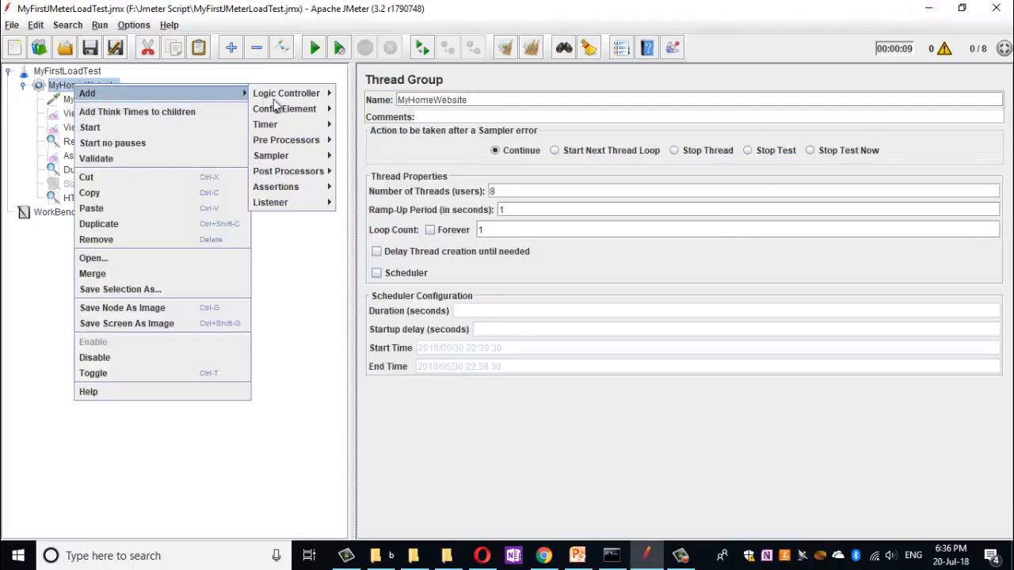
pyautogui.moveTo(308, 185)
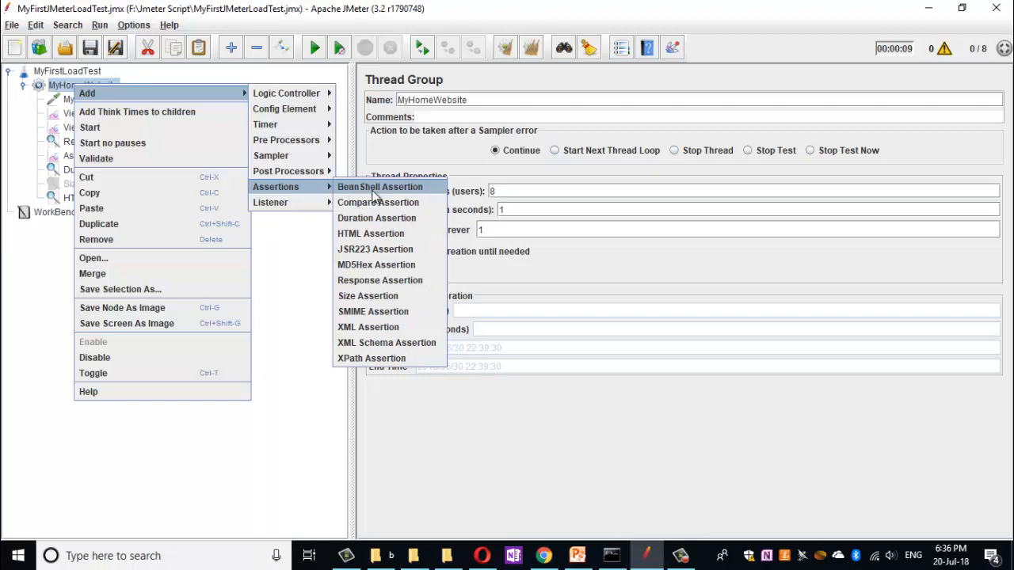
pyautogui.click(369, 328)
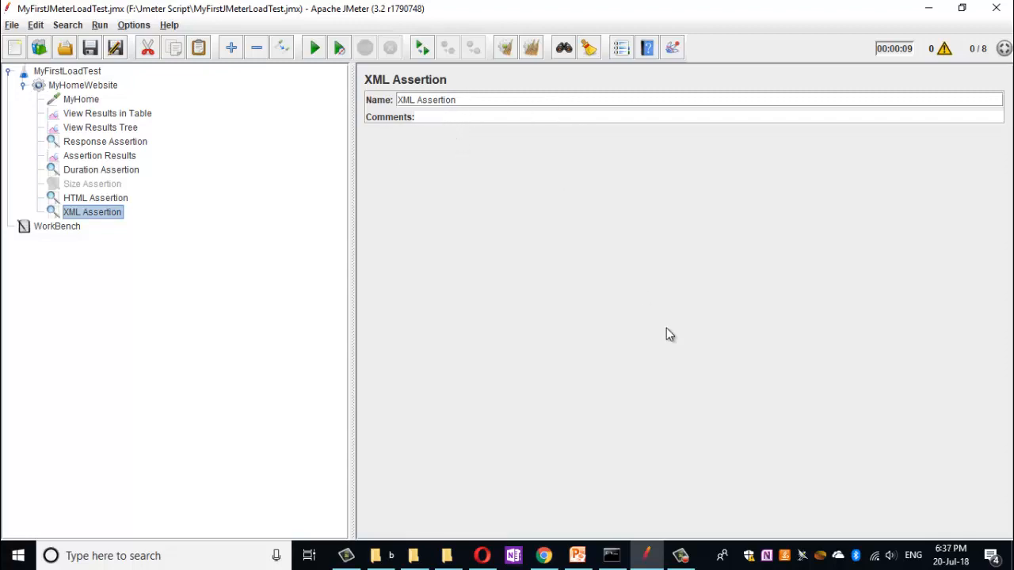
# Review the assertion list on the PowerPoint slide and add an XPath Assertion to JMeter's MyHomeWebsite thread group.
pyautogui.click(577, 555)
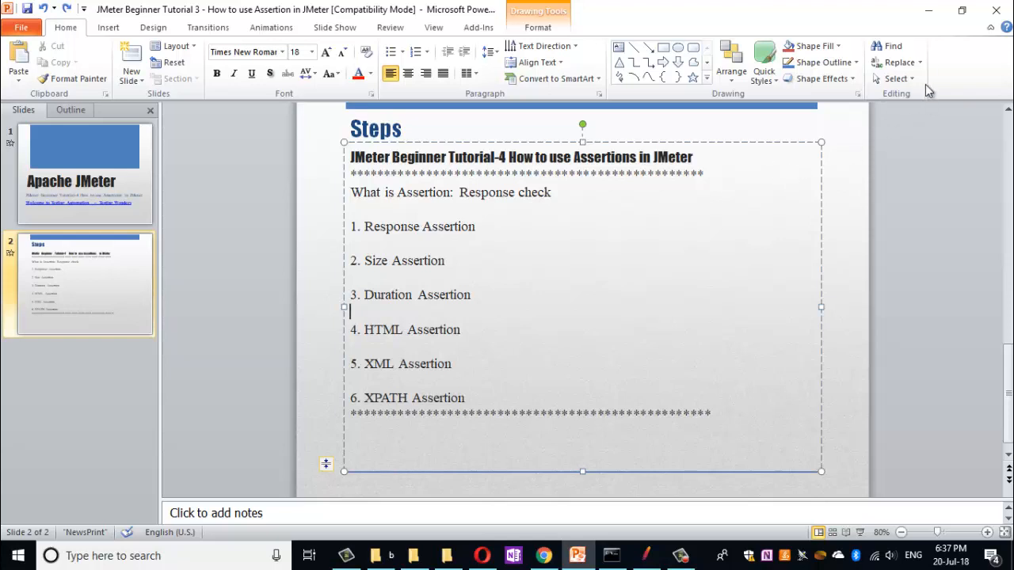
pyautogui.click(924, 11)
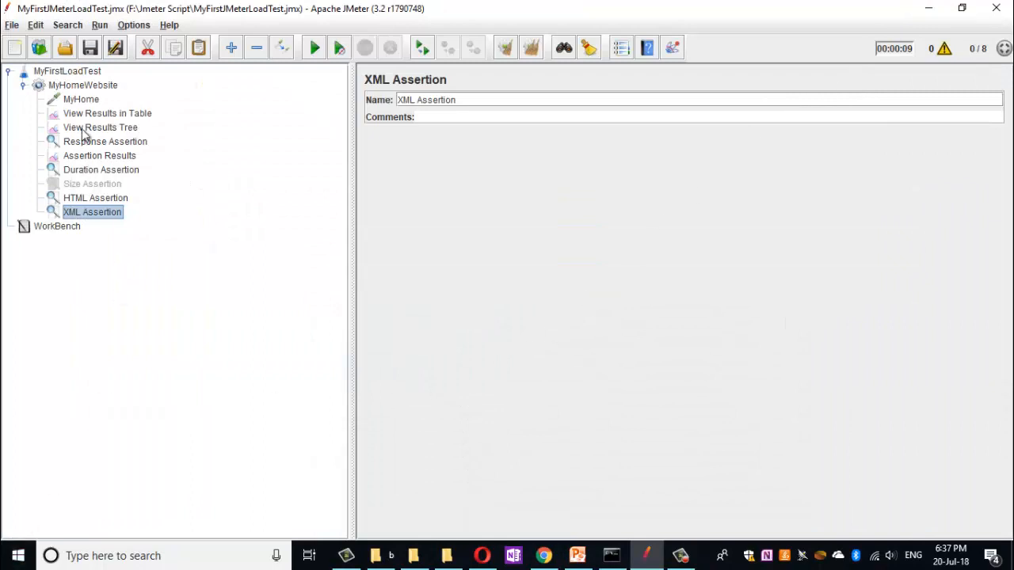
pyautogui.click(74, 87)
pyautogui.rightClick(74, 88)
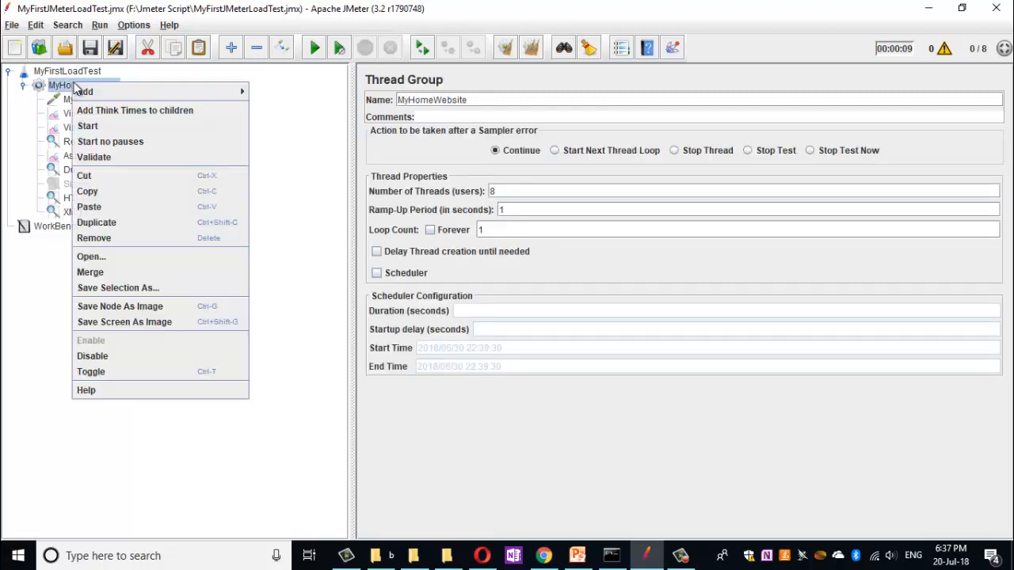
pyautogui.moveTo(176, 94)
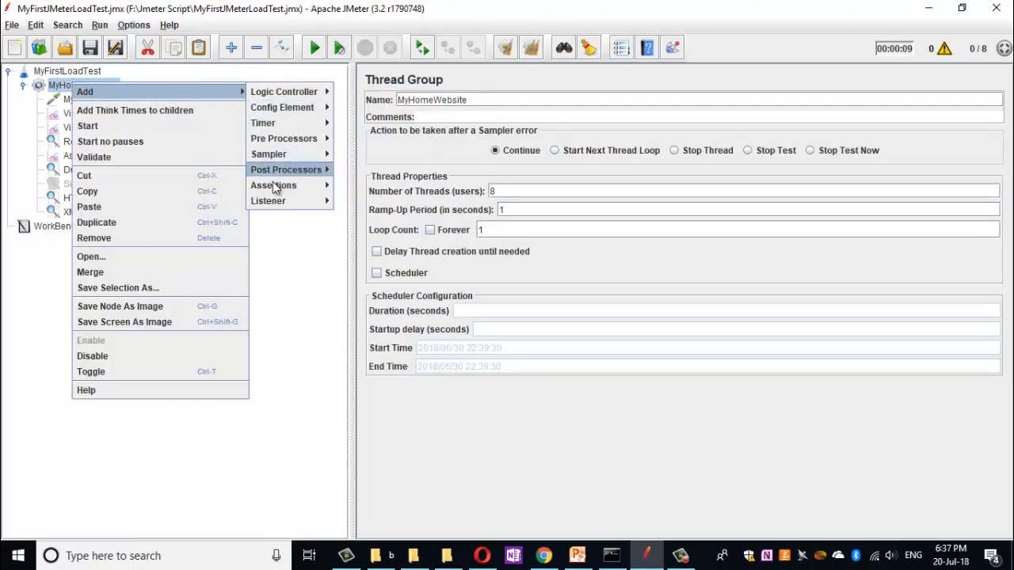
pyautogui.moveTo(278, 187)
pyautogui.click(369, 357)
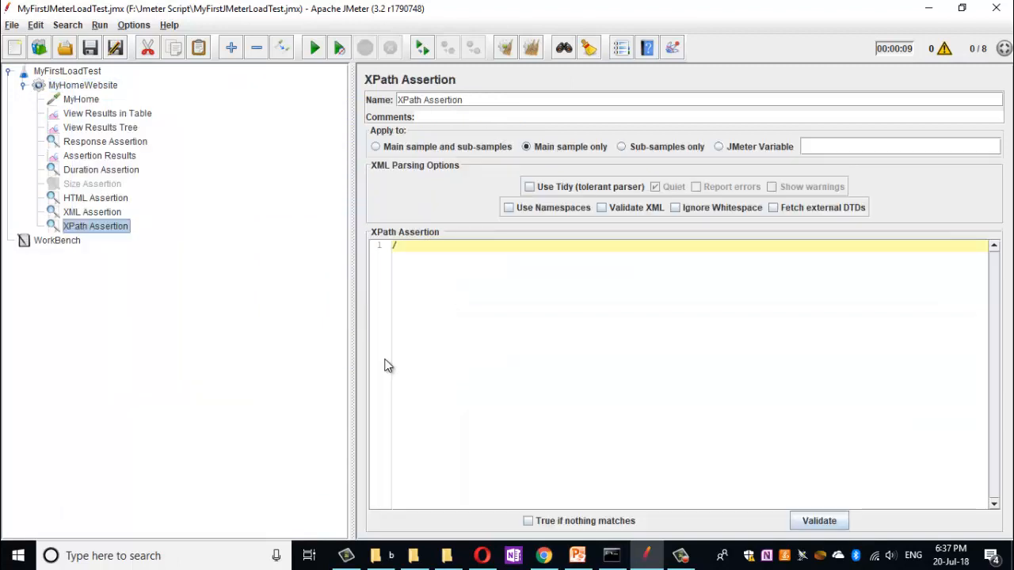